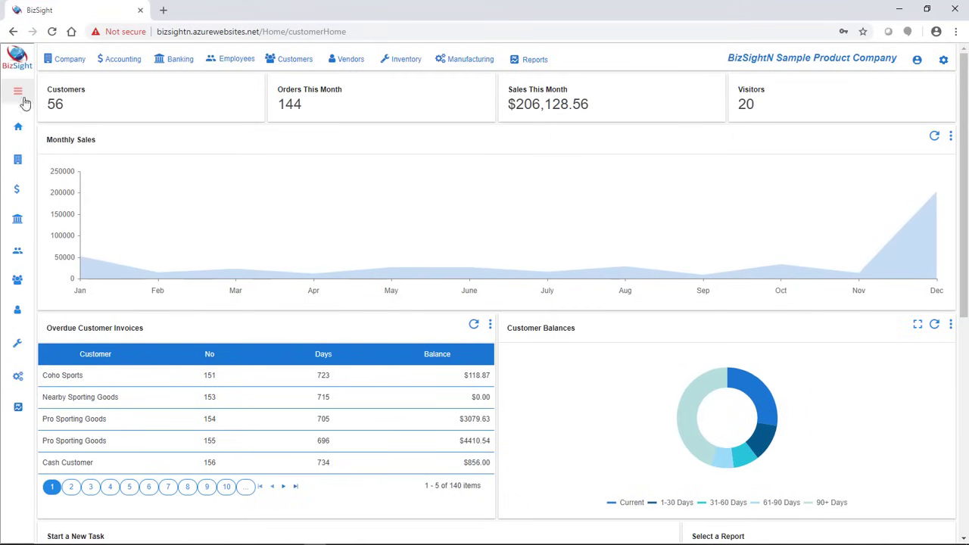
Expand the navigation and view the customer list, the item list and the customer invoices list
{"action": "left_click", "coordinate": [17, 94]}
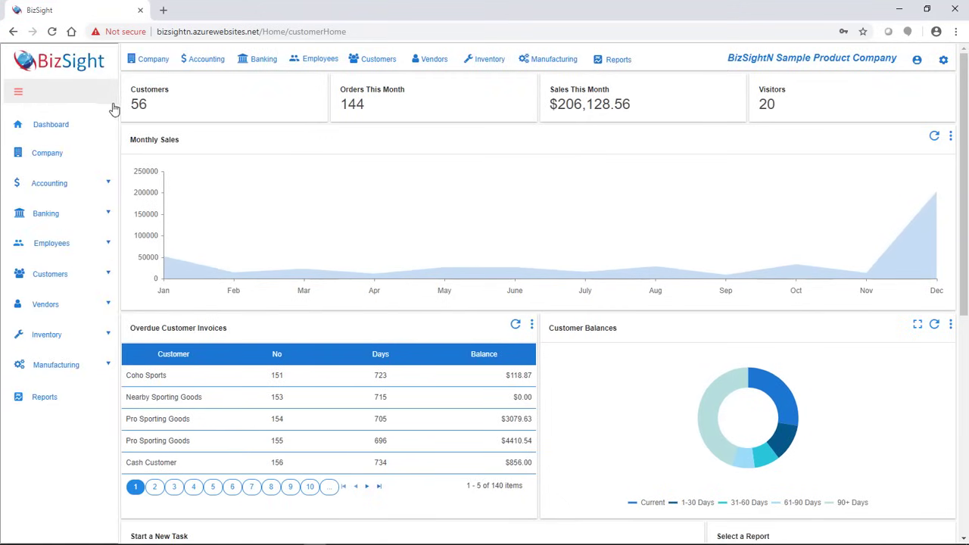
{"action": "left_click", "coordinate": [92, 279]}
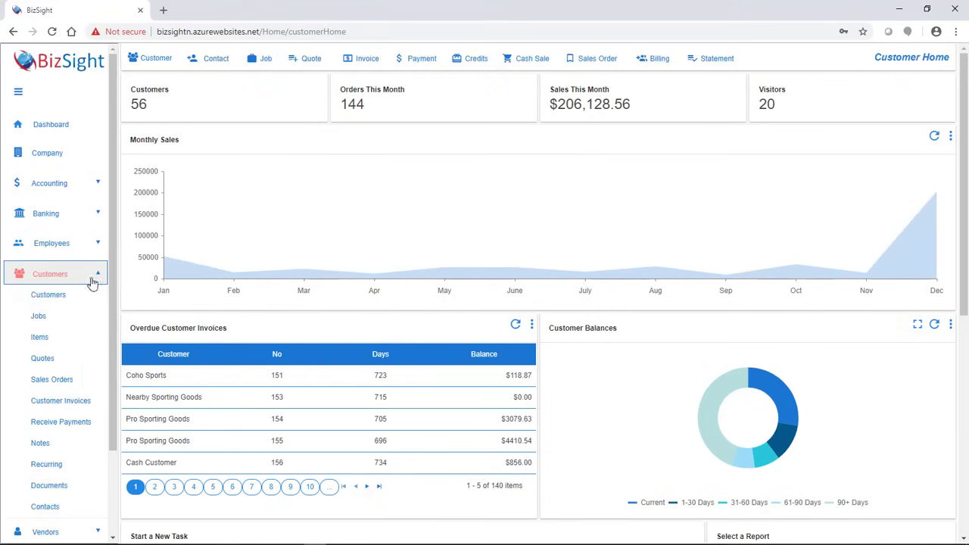
{"action": "left_click", "coordinate": [58, 298]}
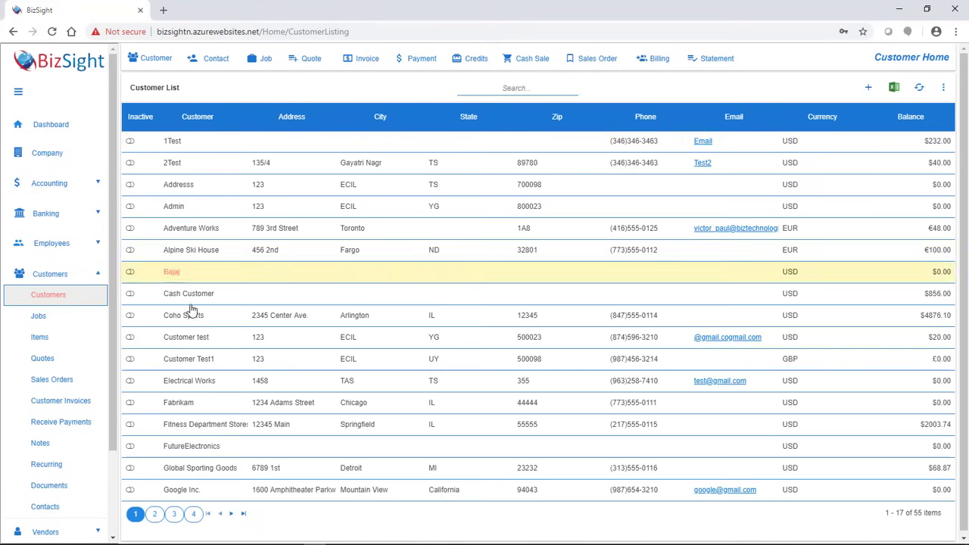
{"action": "left_click", "coordinate": [44, 339]}
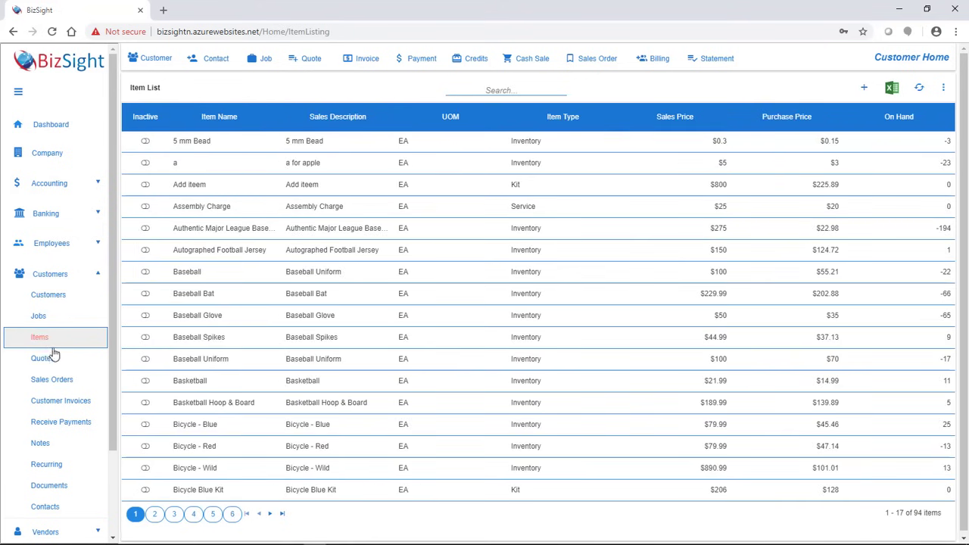
{"action": "left_click", "coordinate": [74, 404]}
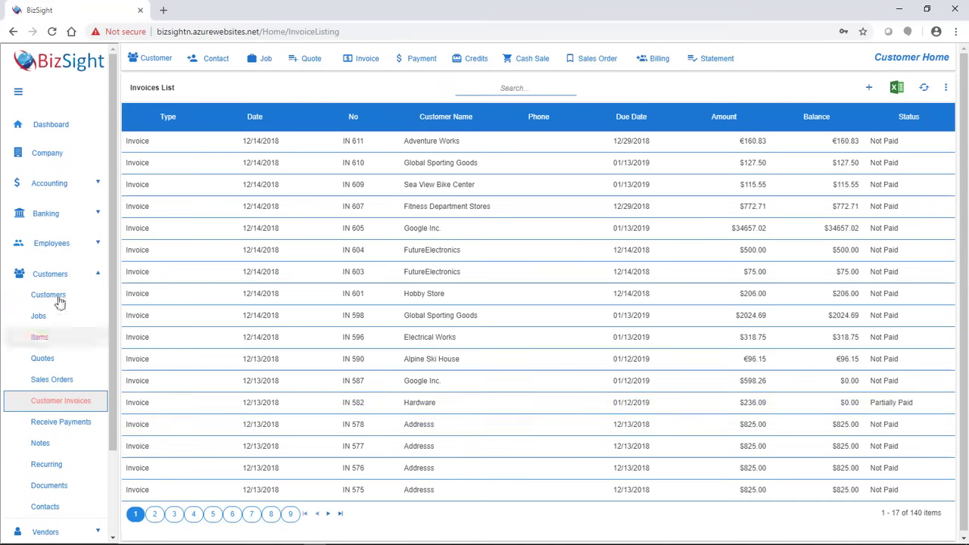
Review the main dashboard's sales, customer and vendor widgets, and return to the customer home page
{"action": "left_click", "coordinate": [52, 126]}
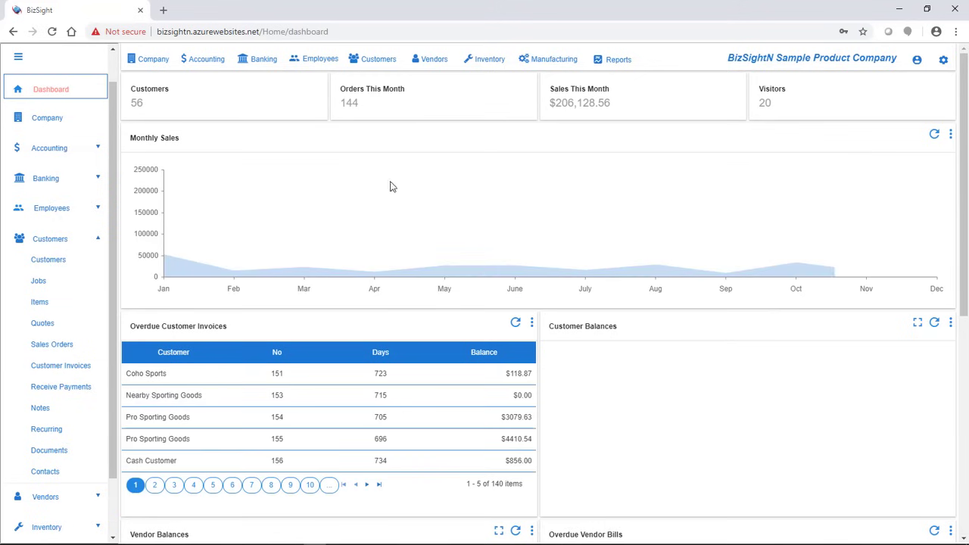
{"action": "scroll", "coordinate": [573, 238], "scroll_direction": "down", "scroll_amount": 2}
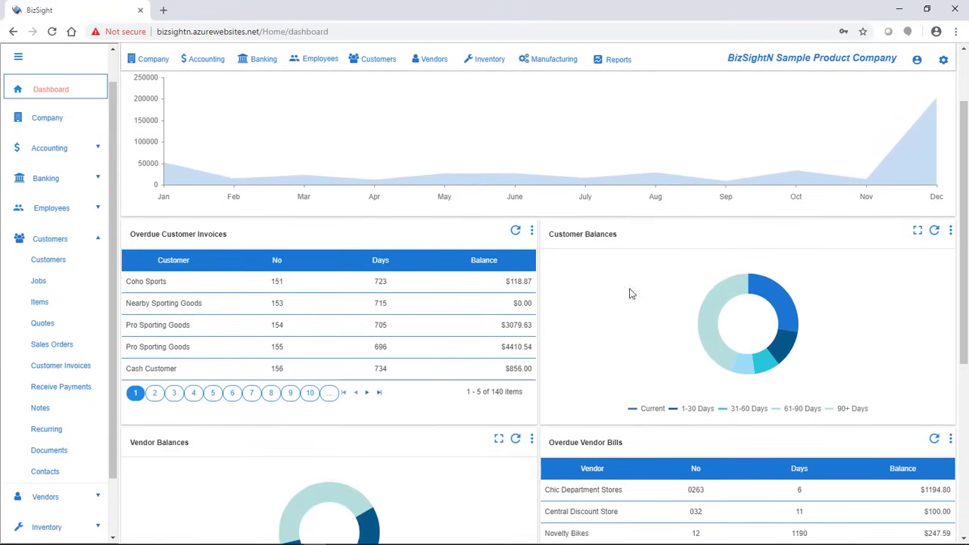
{"action": "scroll", "coordinate": [692, 364], "scroll_direction": "down", "scroll_amount": 2}
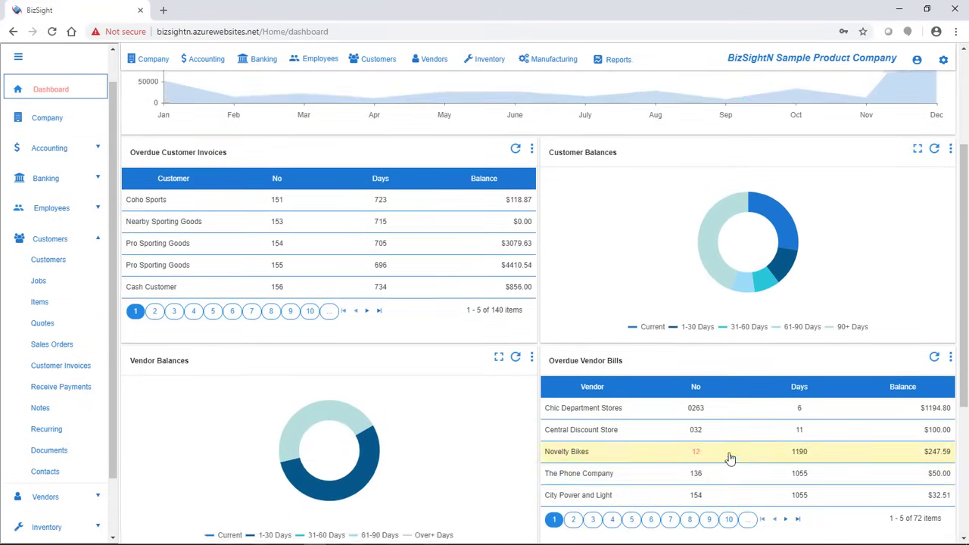
{"action": "scroll", "coordinate": [727, 457], "scroll_direction": "up", "scroll_amount": 4}
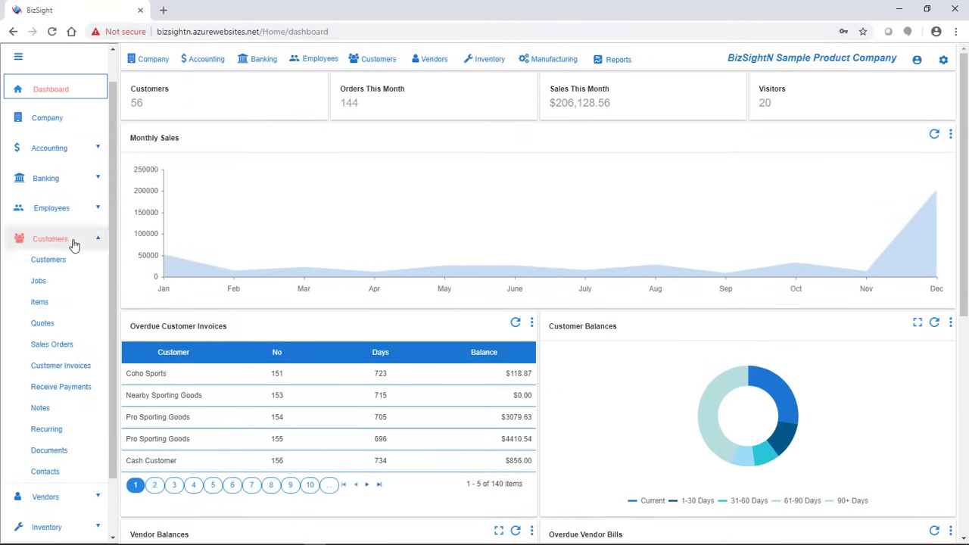
{"action": "left_click", "coordinate": [73, 244]}
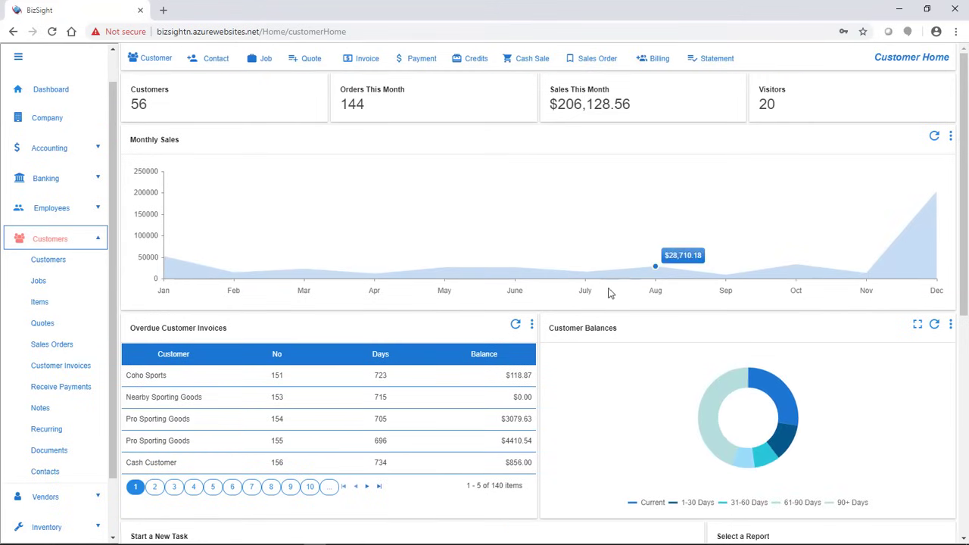
On the accounting home page, set the report type to Sales and browse the available report names
{"action": "left_click", "coordinate": [47, 148]}
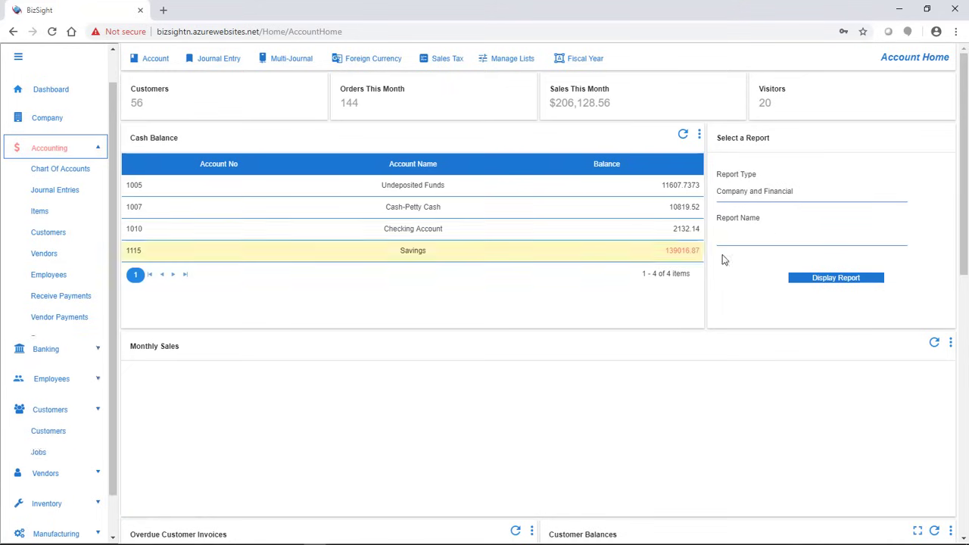
{"action": "left_click", "coordinate": [805, 193]}
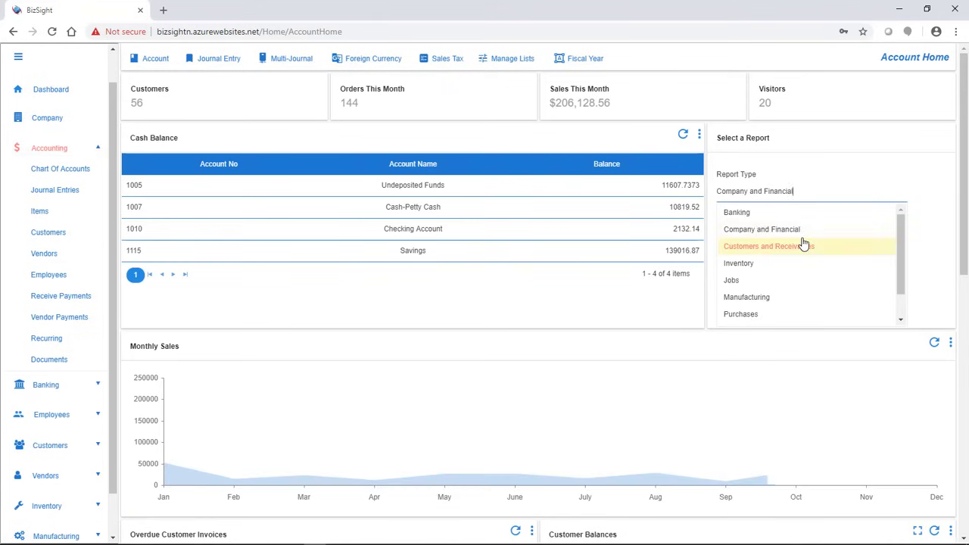
{"action": "left_click", "coordinate": [775, 294]}
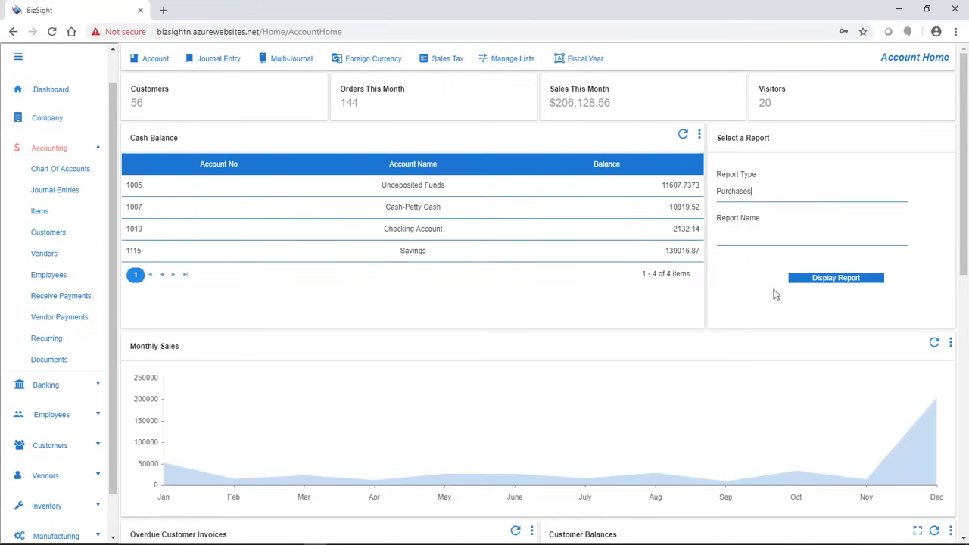
{"action": "left_click", "coordinate": [792, 238]}
{"action": "left_click", "coordinate": [768, 201]}
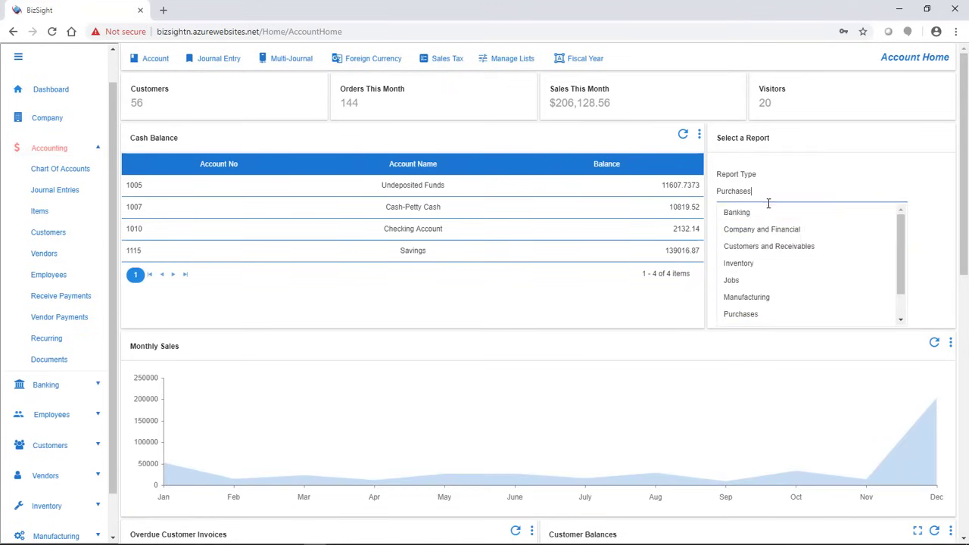
{"action": "scroll", "coordinate": [762, 277], "scroll_direction": "down", "scroll_amount": 2}
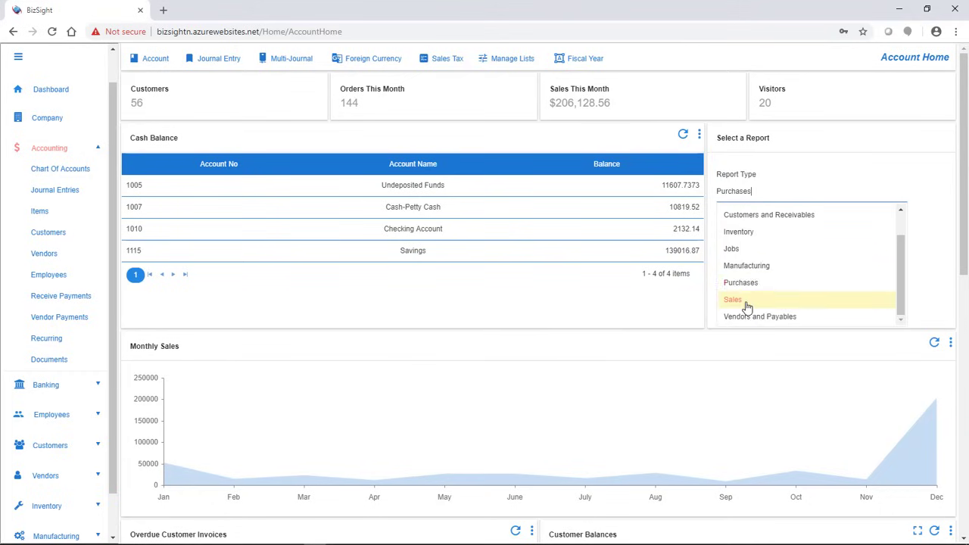
{"action": "left_click", "coordinate": [747, 301]}
{"action": "left_click", "coordinate": [785, 235]}
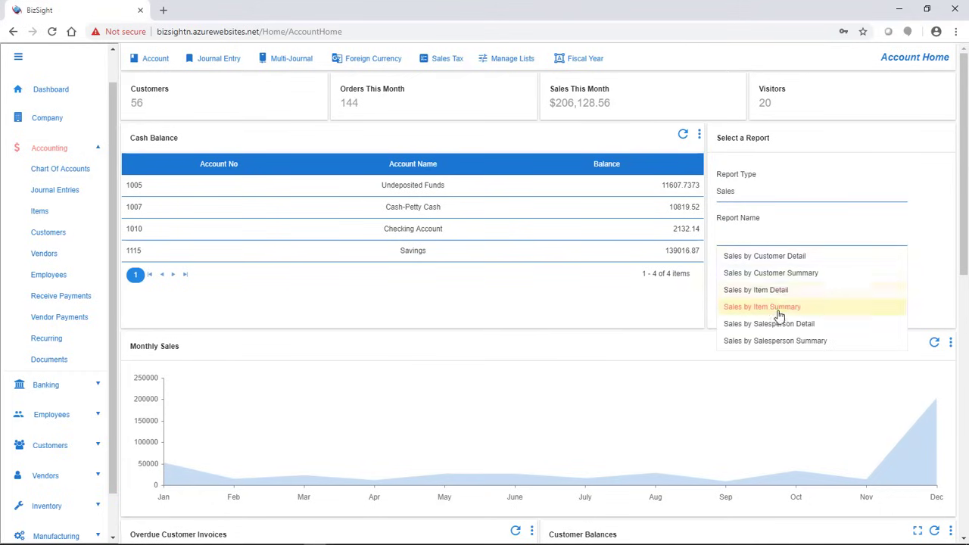
{"action": "scroll", "coordinate": [772, 333], "scroll_direction": "down", "scroll_amount": 1}
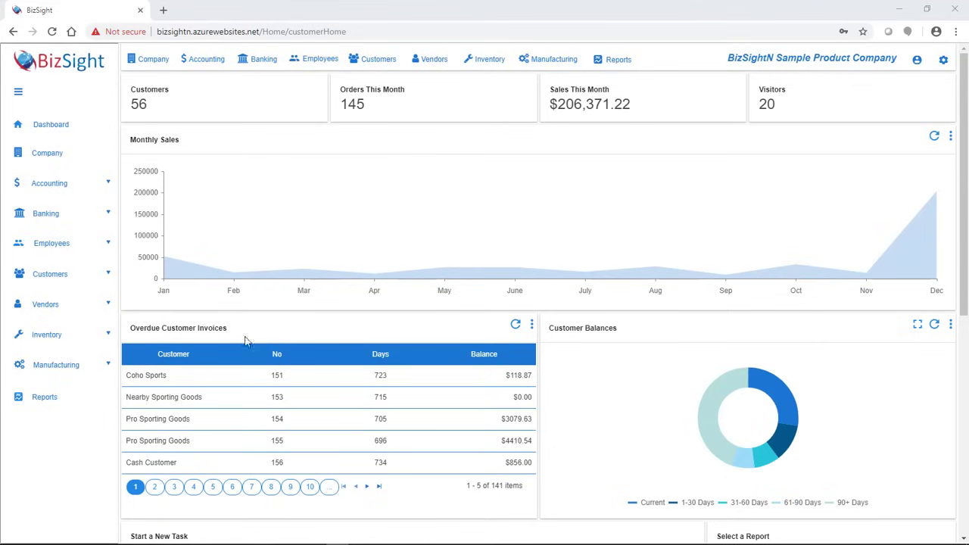
Create a new invoice from the customer home page and select Pro Sporting Goods as the customer
{"action": "left_click", "coordinate": [88, 280]}
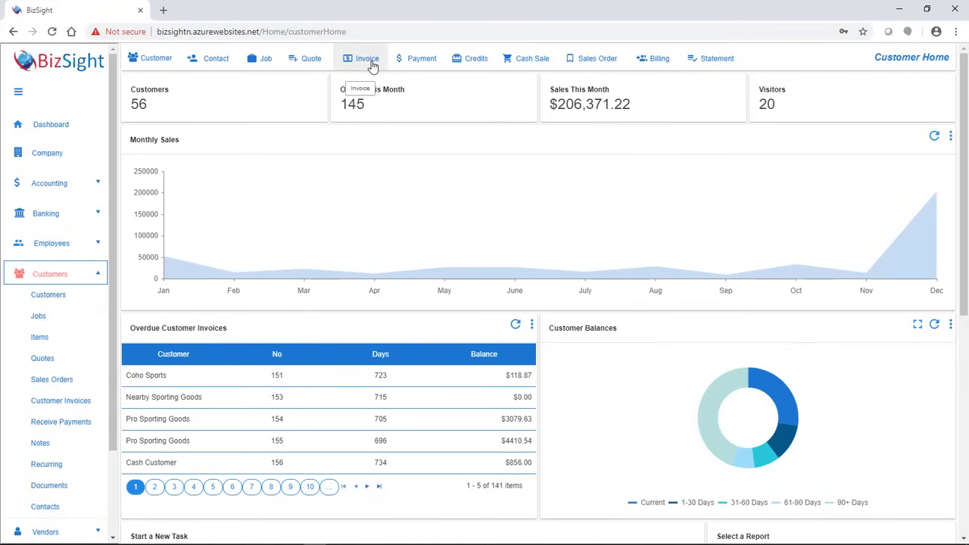
{"action": "scroll", "coordinate": [412, 392], "scroll_direction": "down", "scroll_amount": 3}
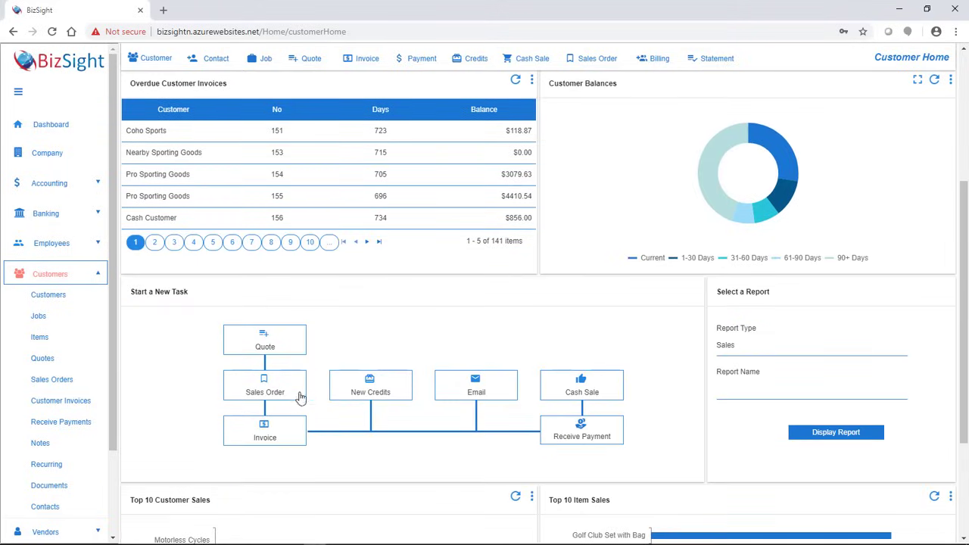
{"action": "scroll", "coordinate": [349, 367], "scroll_direction": "up", "scroll_amount": 3}
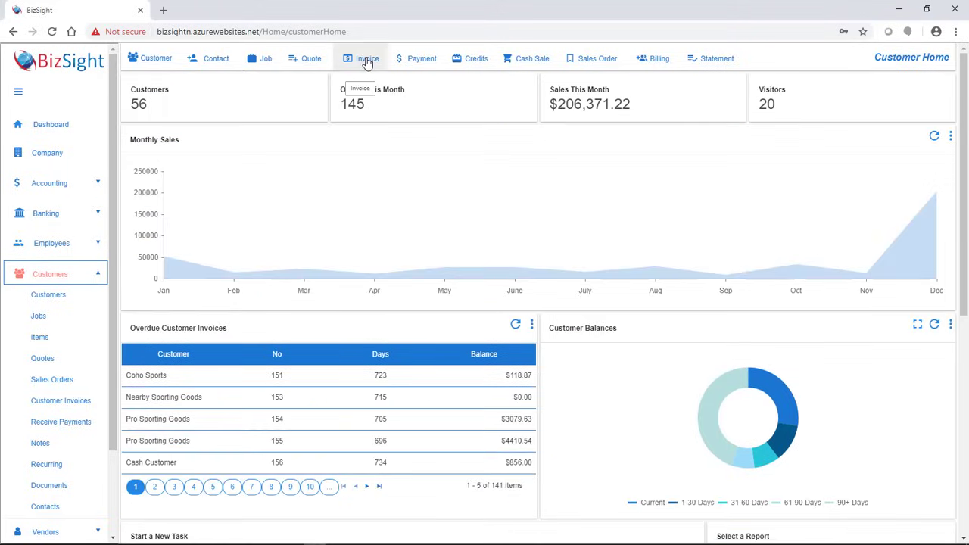
{"action": "left_click", "coordinate": [363, 59]}
{"action": "left_click", "coordinate": [181, 109]}
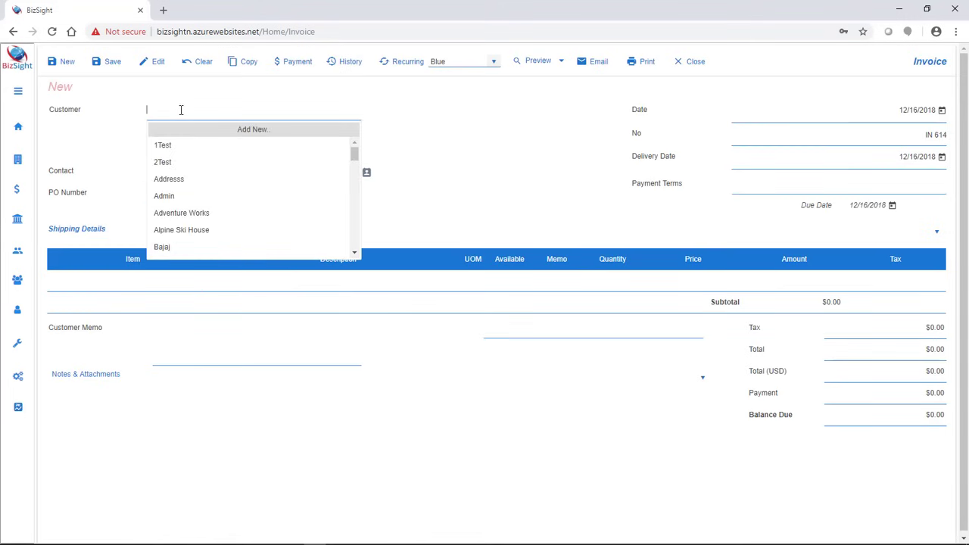
{"action": "scroll", "coordinate": [202, 164], "scroll_direction": "down", "scroll_amount": 3}
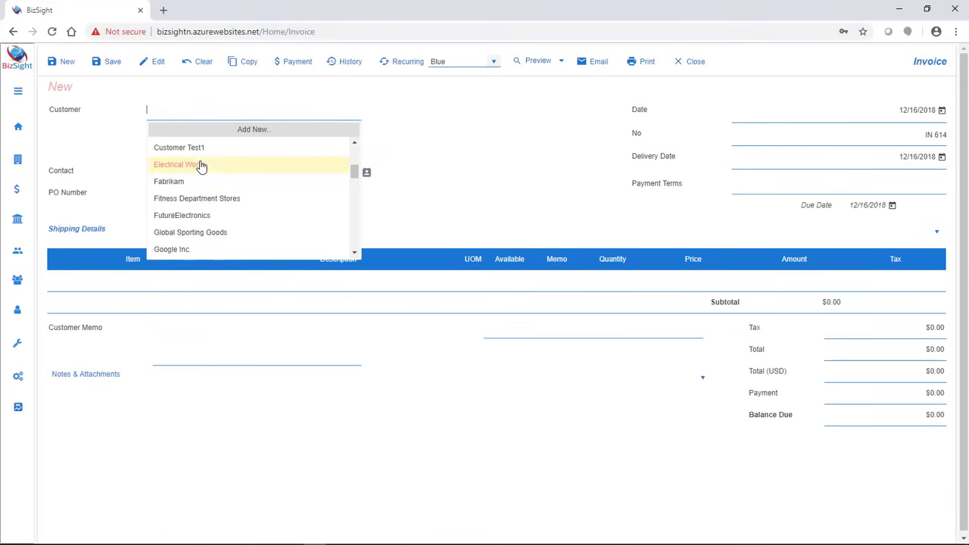
{"action": "type", "text": "pr"}
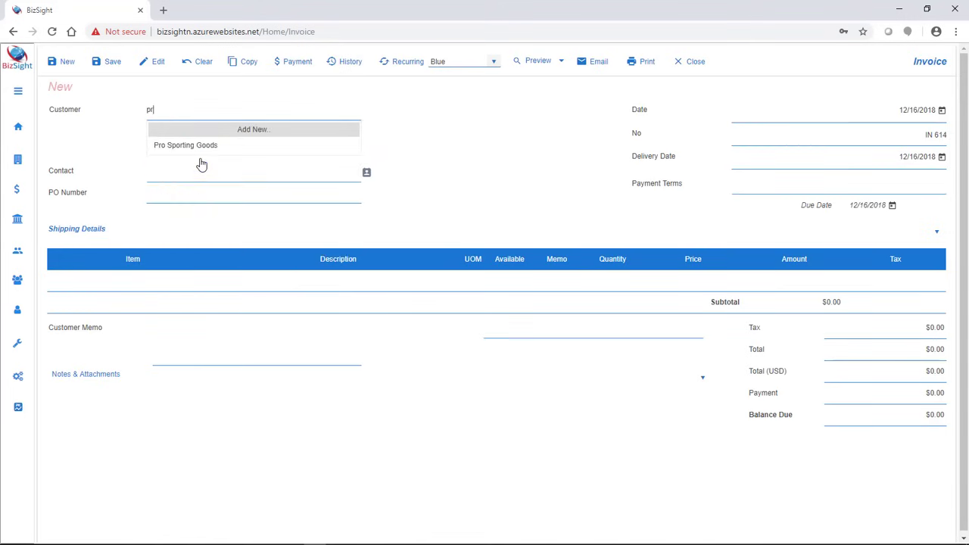
{"action": "left_click", "coordinate": [200, 148]}
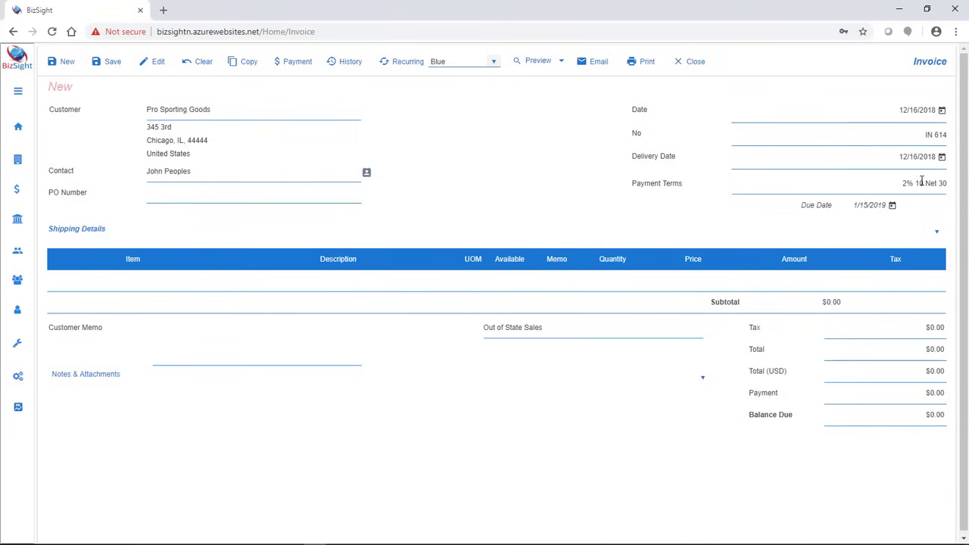
Review the invoice's payment terms options and its shipping details, then collapse the shipping section
{"action": "left_click", "coordinate": [873, 183]}
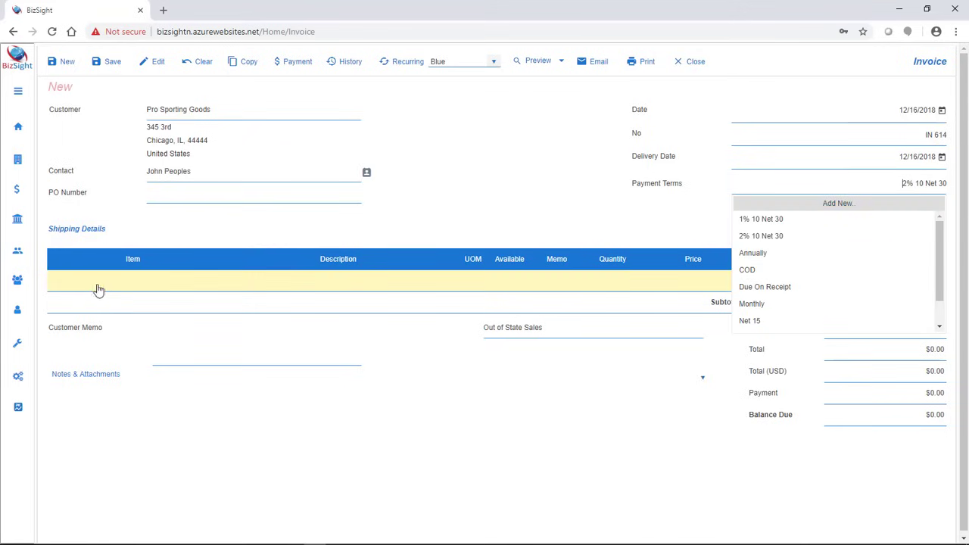
{"action": "left_click", "coordinate": [240, 235]}
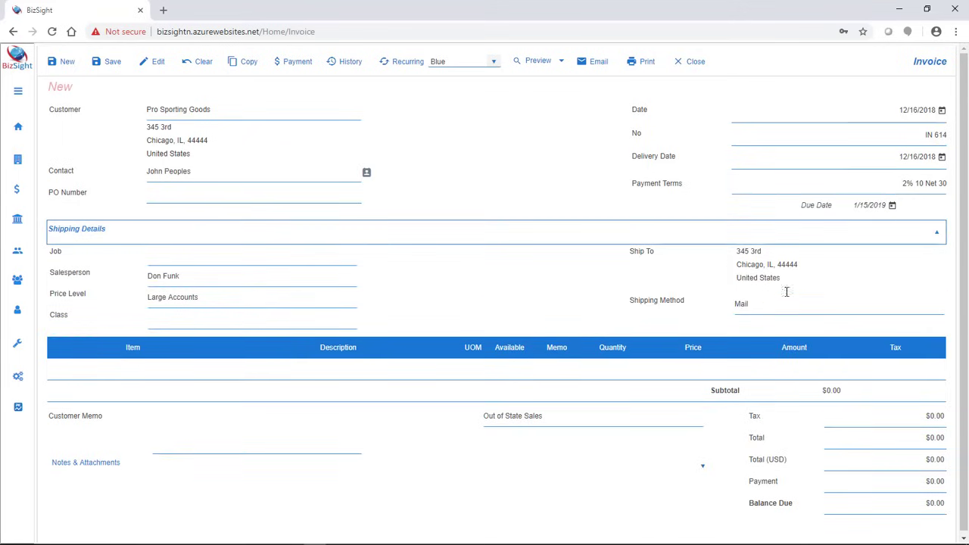
{"action": "left_click", "coordinate": [937, 234]}
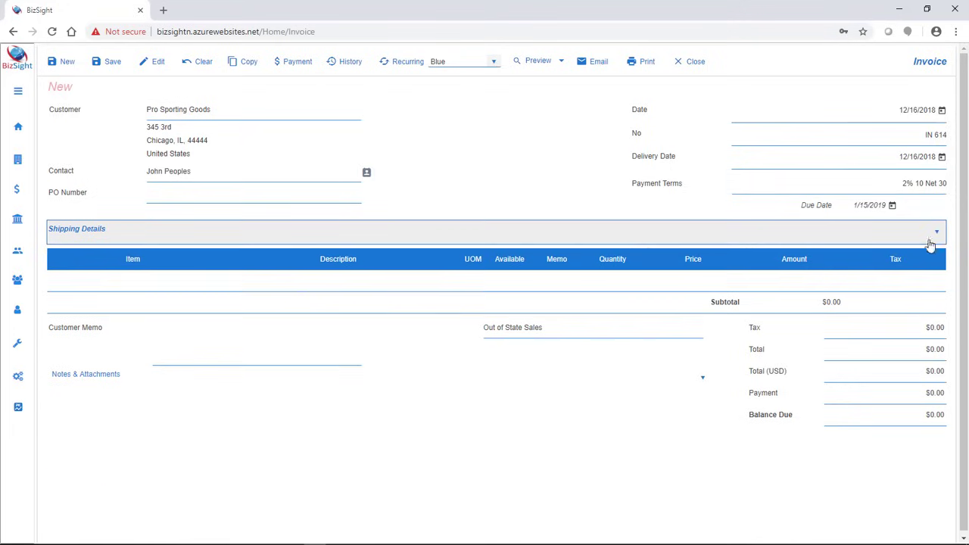
Add Bicycle - Blue as the first line item of the invoice
{"action": "left_click", "coordinate": [133, 288]}
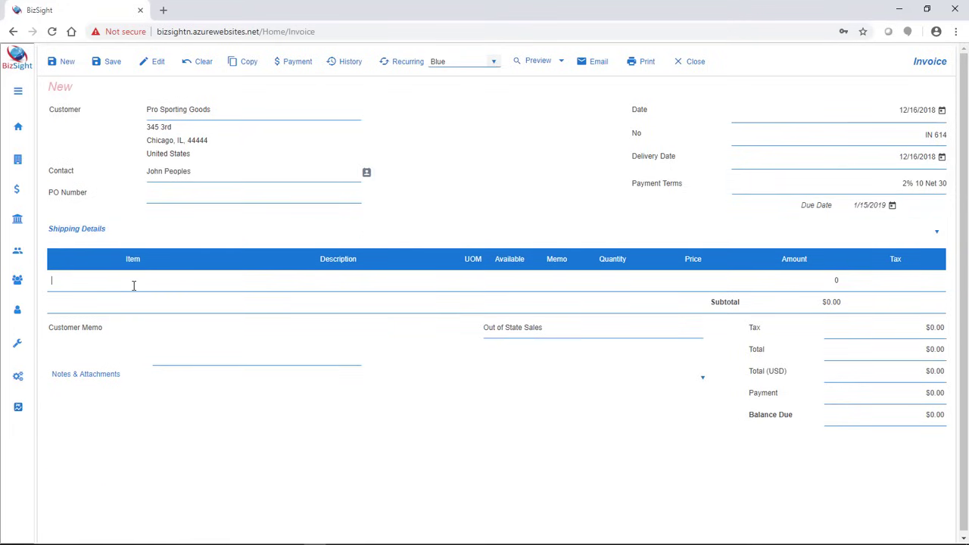
{"action": "left_click", "coordinate": [134, 285]}
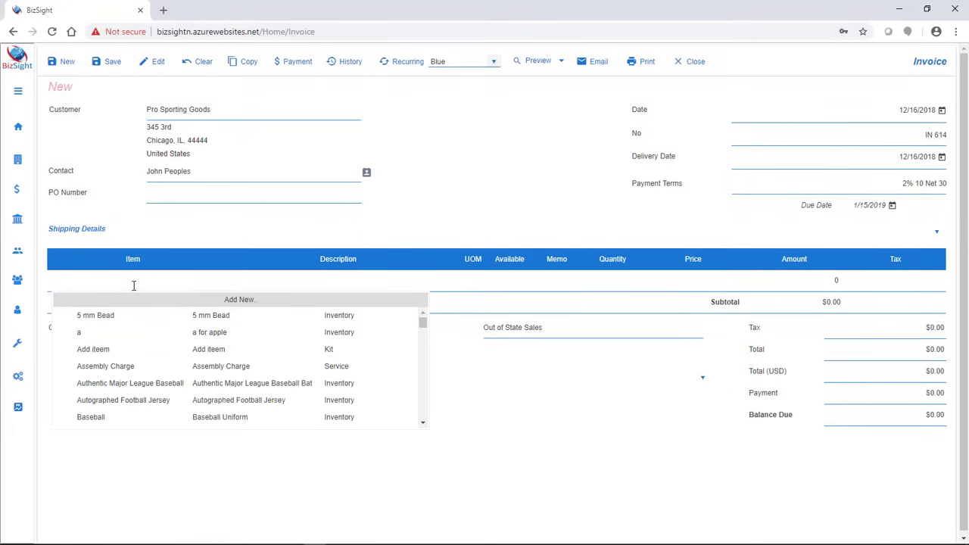
{"action": "type", "text": "bicy"}
{"action": "left_click", "coordinate": [134, 316]}
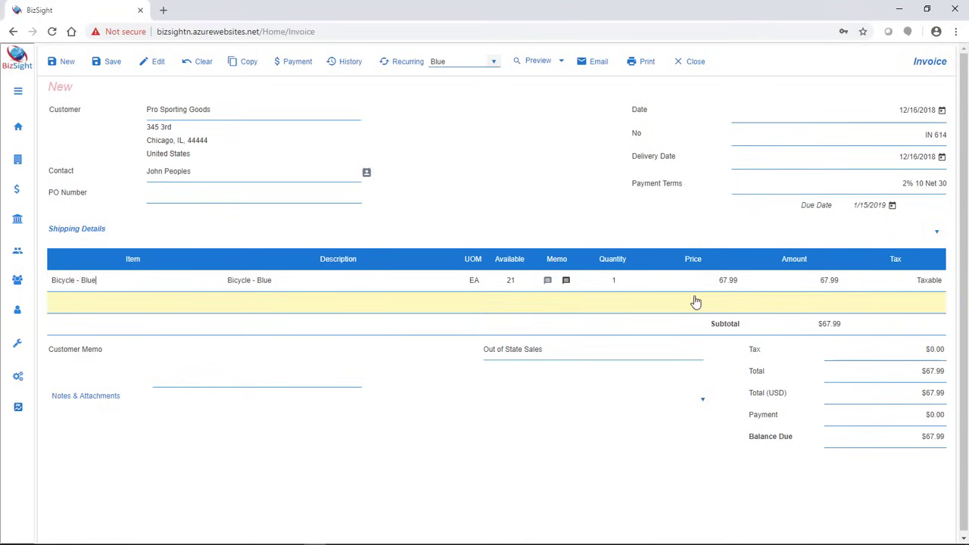
Set the Bicycle - Blue line to quantity 2 and price 75.25
{"action": "left_click", "coordinate": [624, 280]}
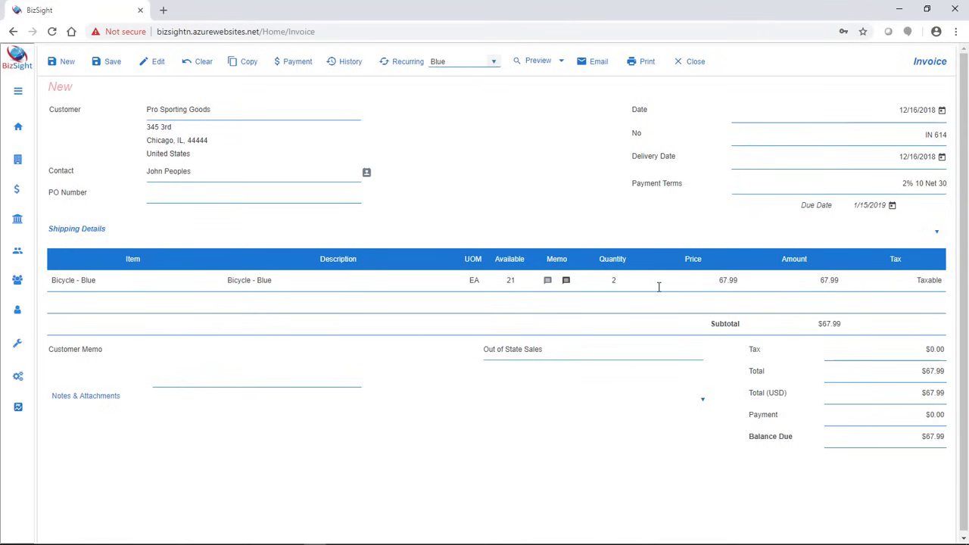
{"action": "type", "text": "2"}
{"action": "left_click", "coordinate": [690, 281]}
{"action": "type", "text": "7"}
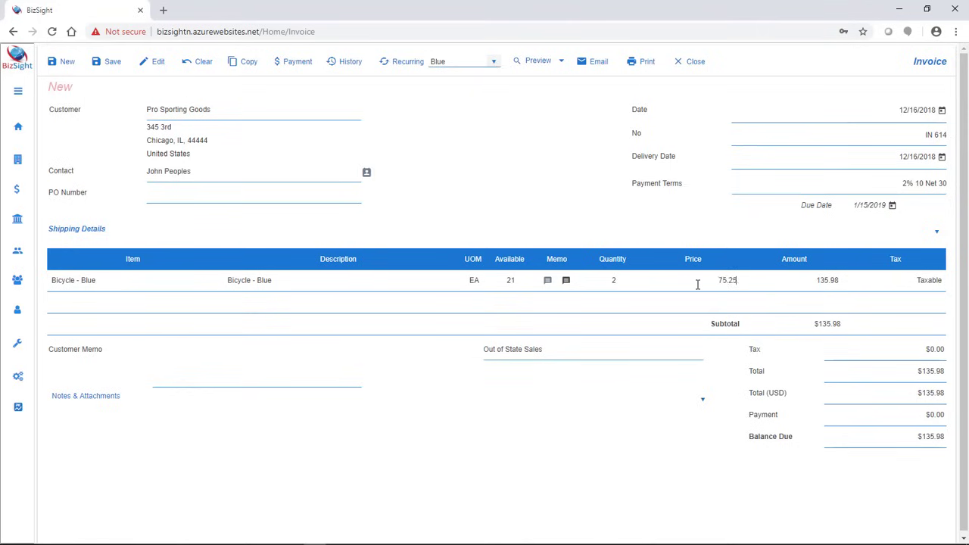
{"action": "type", "text": "5.25"}
{"action": "key", "text": "Tab"}
Add the note "assembly required" to the Bicycle - Blue line
{"action": "left_click", "coordinate": [548, 283]}
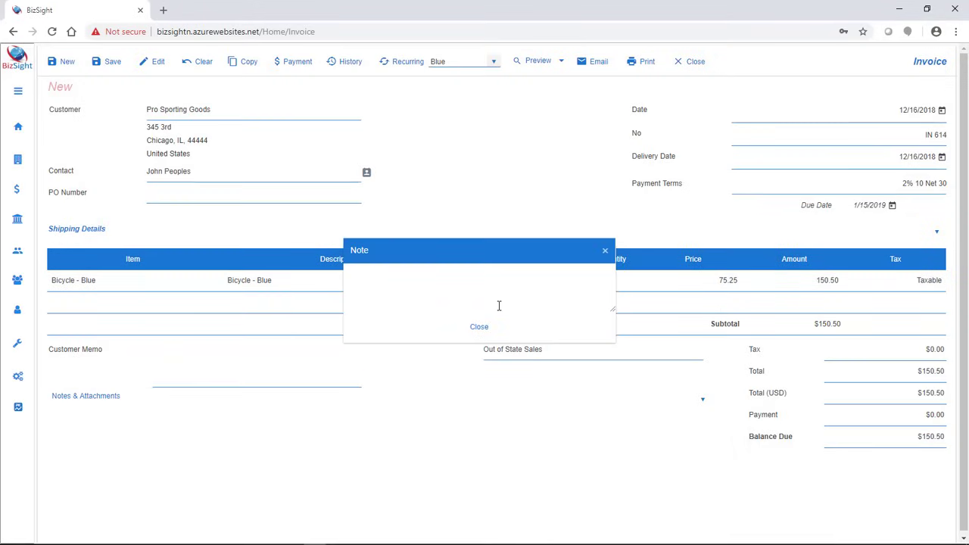
{"action": "type", "text": "assembly required"}
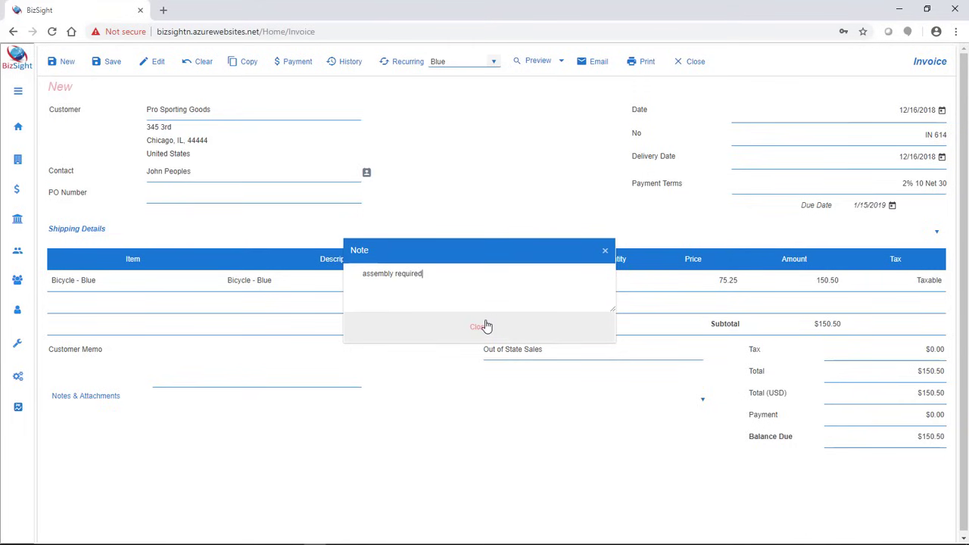
{"action": "left_click", "coordinate": [479, 327]}
Add Bike Helmet - Adult as the second item of the invoice with quantity 2
{"action": "left_click", "coordinate": [122, 321]}
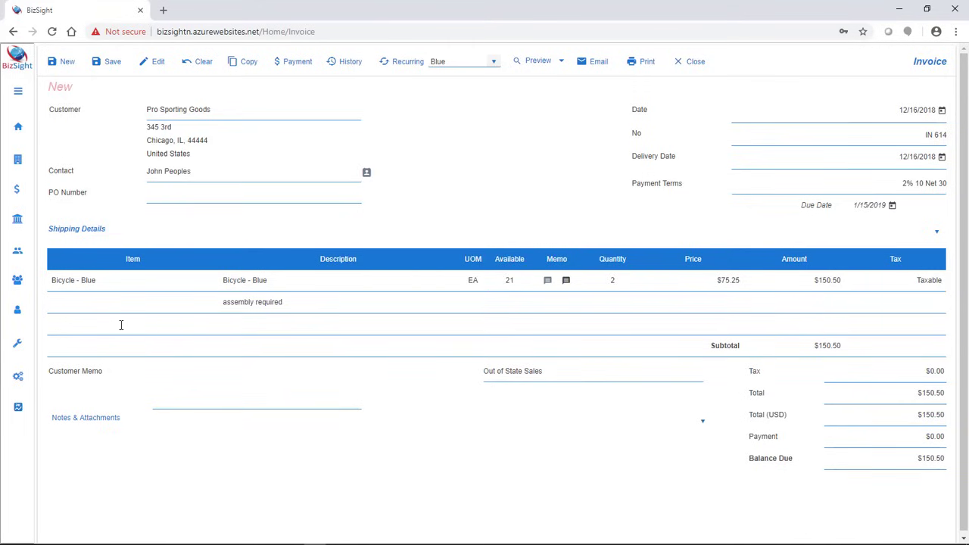
{"action": "type", "text": "b"}
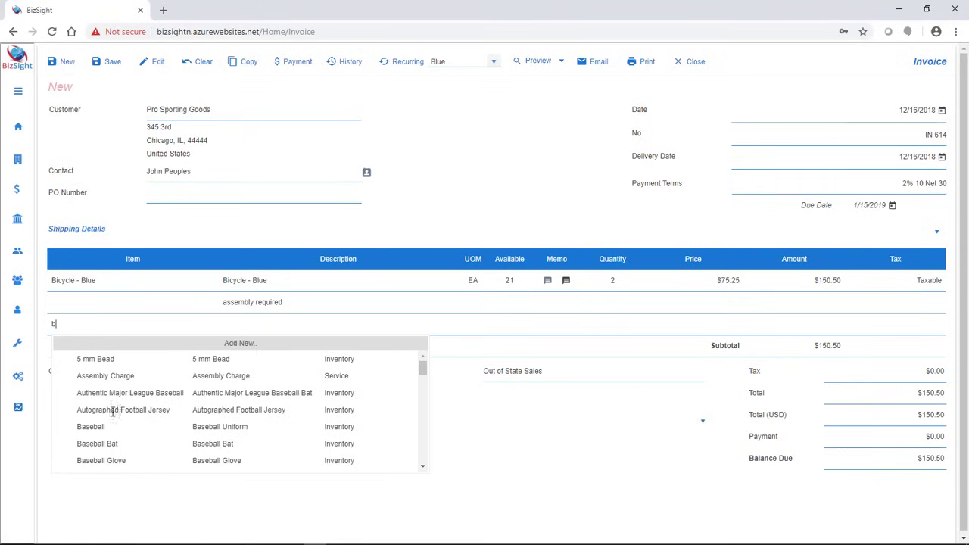
{"action": "type", "text": "ike"}
{"action": "left_click", "coordinate": [117, 399]}
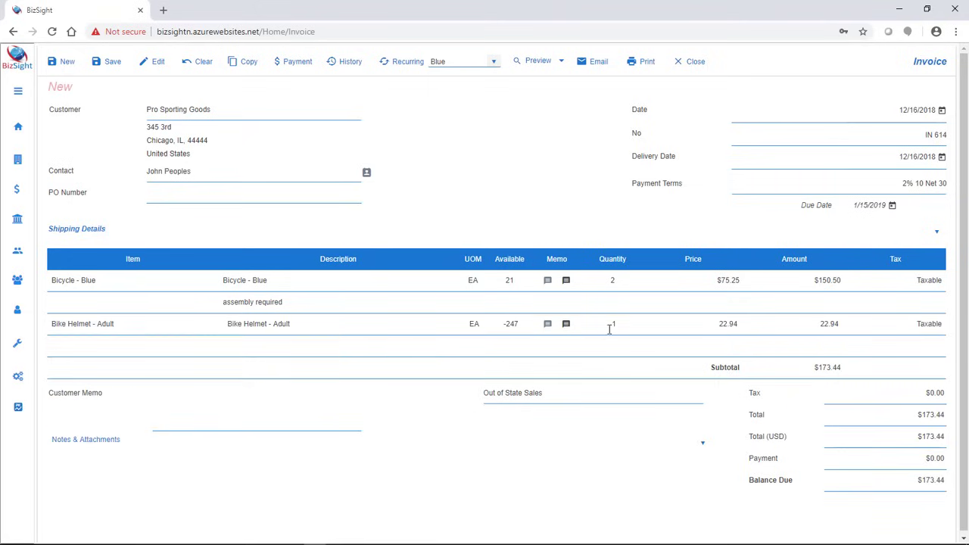
{"action": "key", "text": "Tab"}
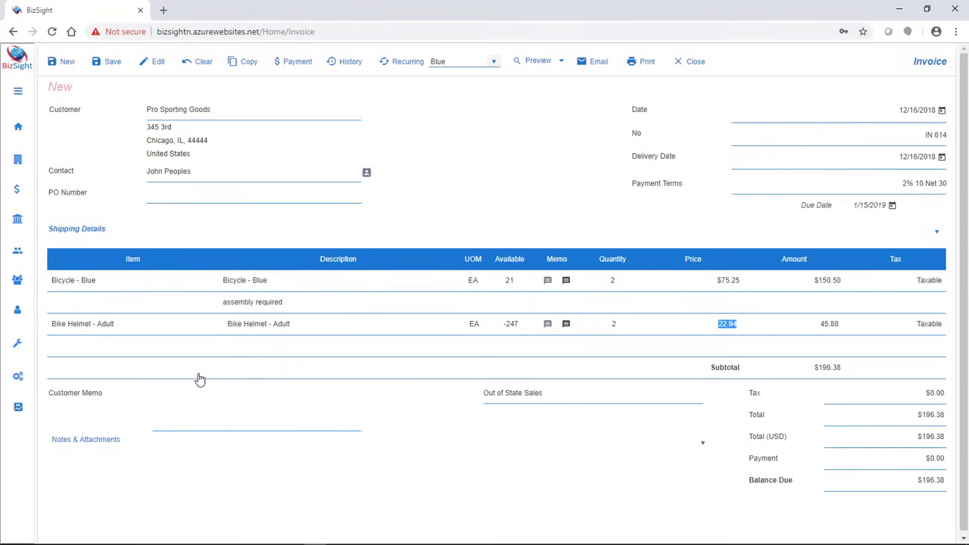
Add Assembly Charge as the third item of the invoice with quantity 1.5
{"action": "left_click", "coordinate": [130, 347]}
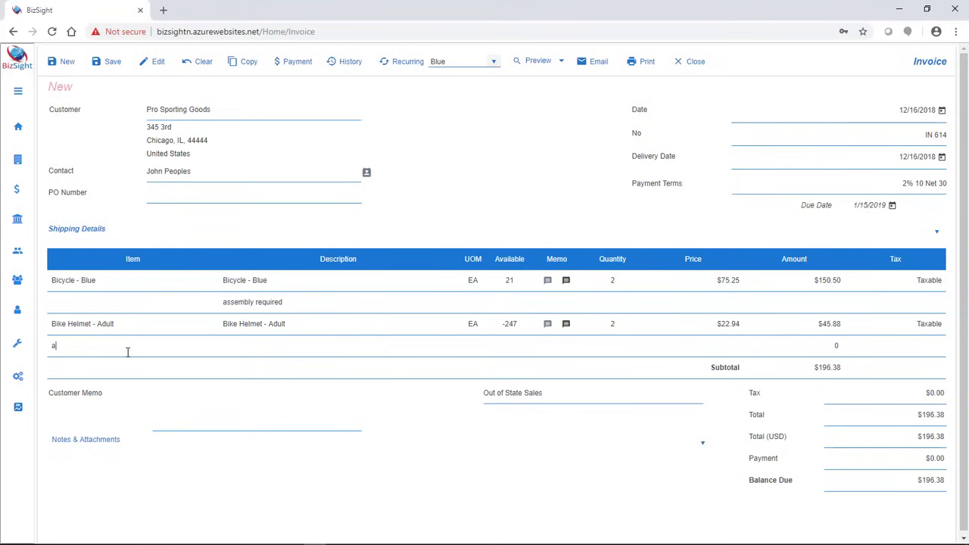
{"action": "type", "text": "a"}
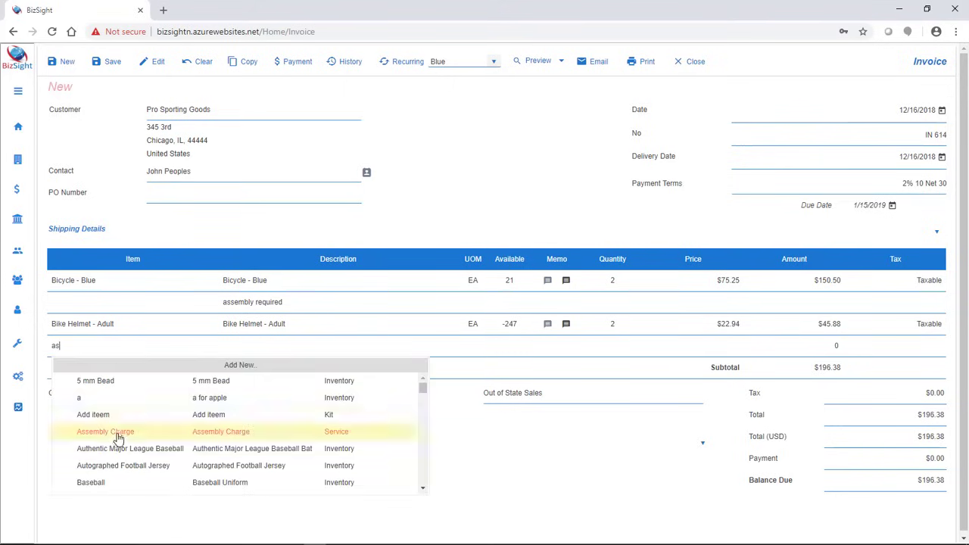
{"action": "left_click", "coordinate": [209, 432]}
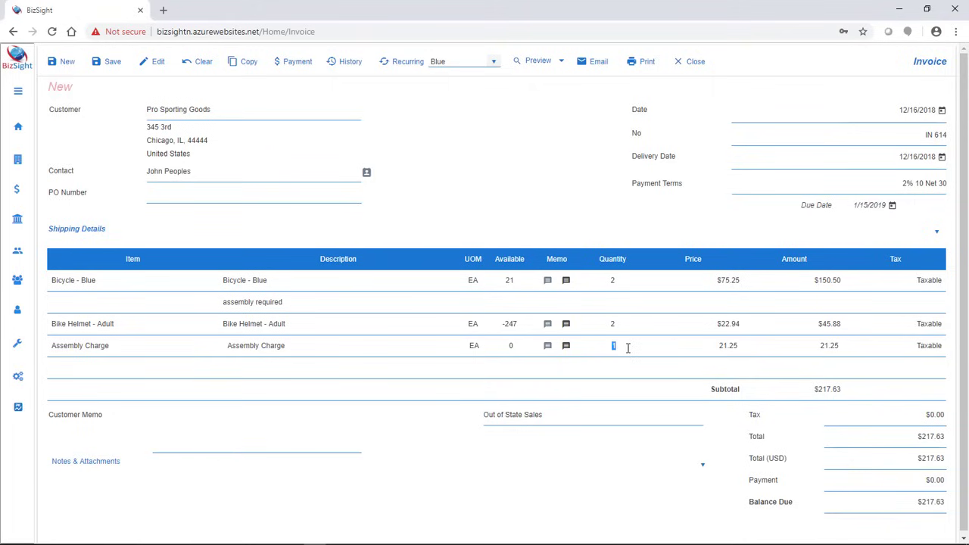
{"action": "type", "text": ".5"}
{"action": "key", "text": "Tab"}
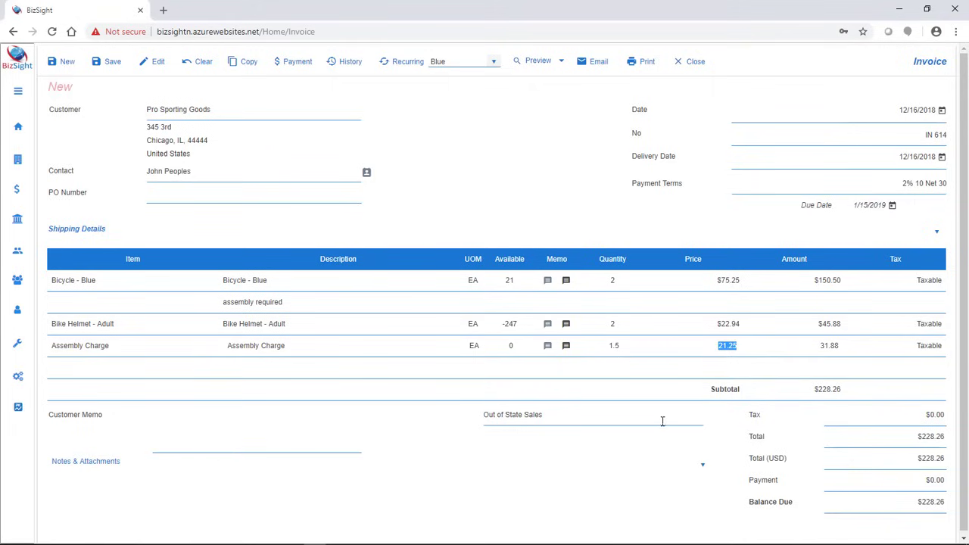
Preview the invoice in the Contemporary Invoice template, check the export options, and close the preview
{"action": "left_click", "coordinate": [495, 65]}
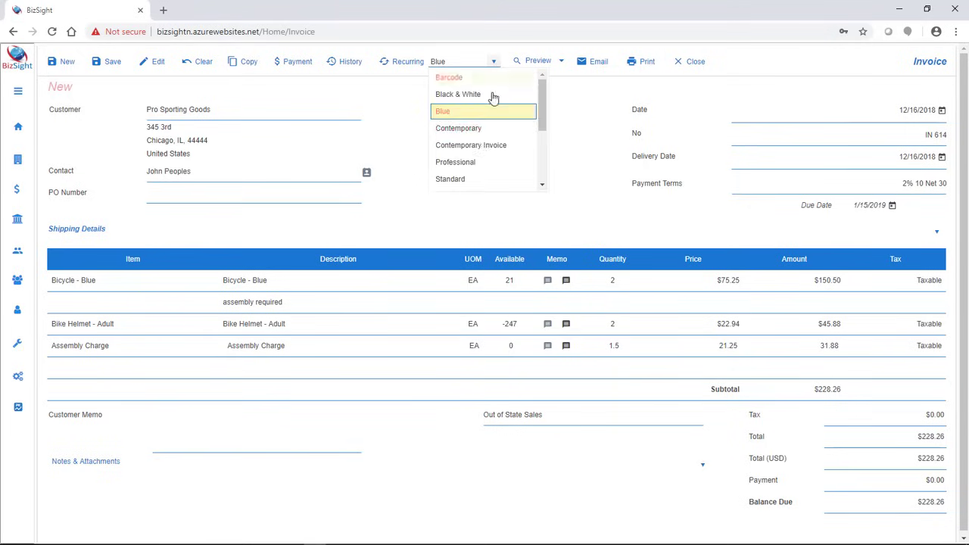
{"action": "left_click", "coordinate": [485, 149]}
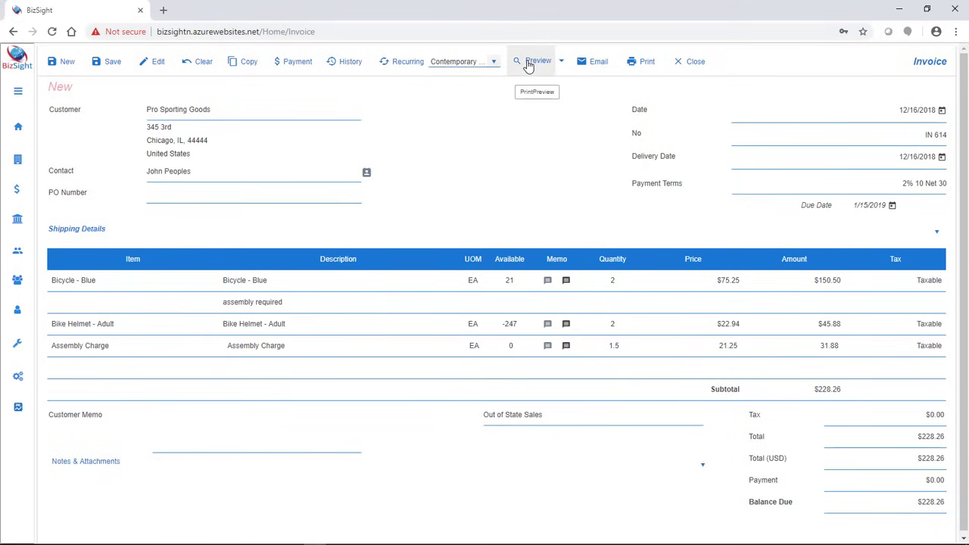
{"action": "left_click", "coordinate": [528, 66]}
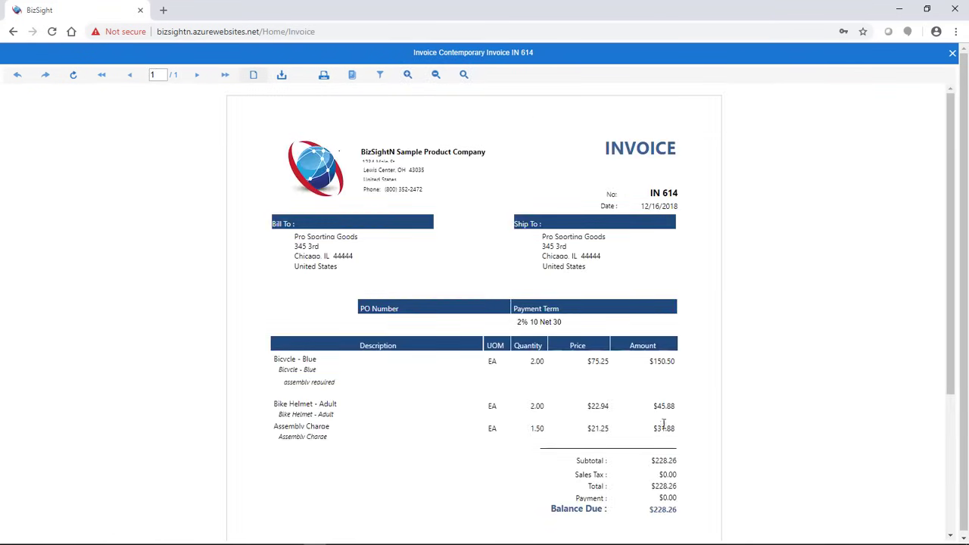
{"action": "left_click", "coordinate": [281, 75]}
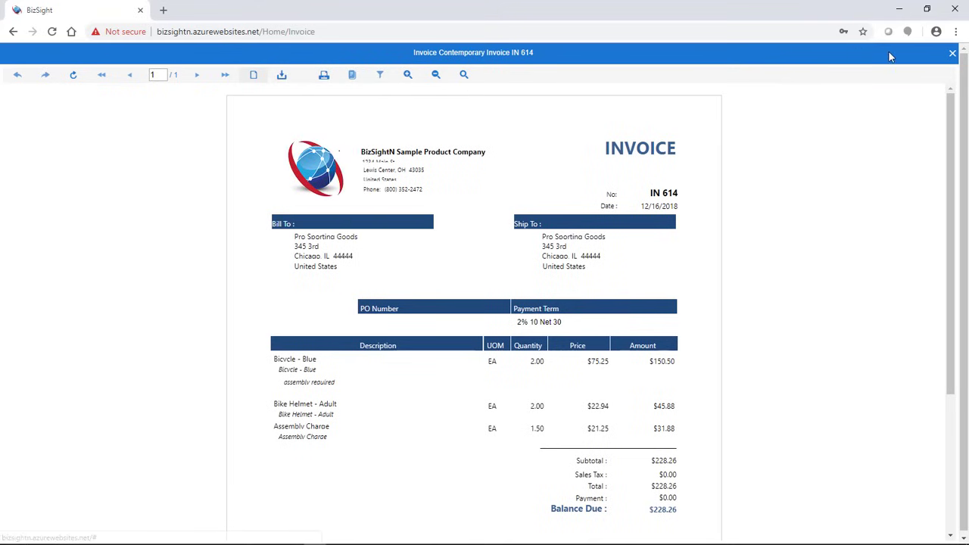
{"action": "left_click", "coordinate": [953, 55]}
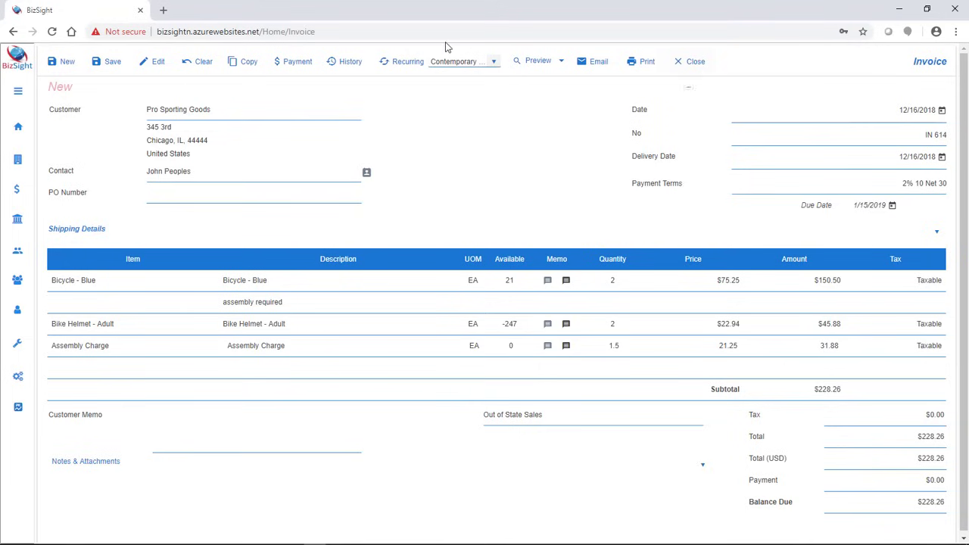
Check the printable document types, preview the invoice in the Blue template, then close the preview and the invoice
{"action": "left_click", "coordinate": [562, 62]}
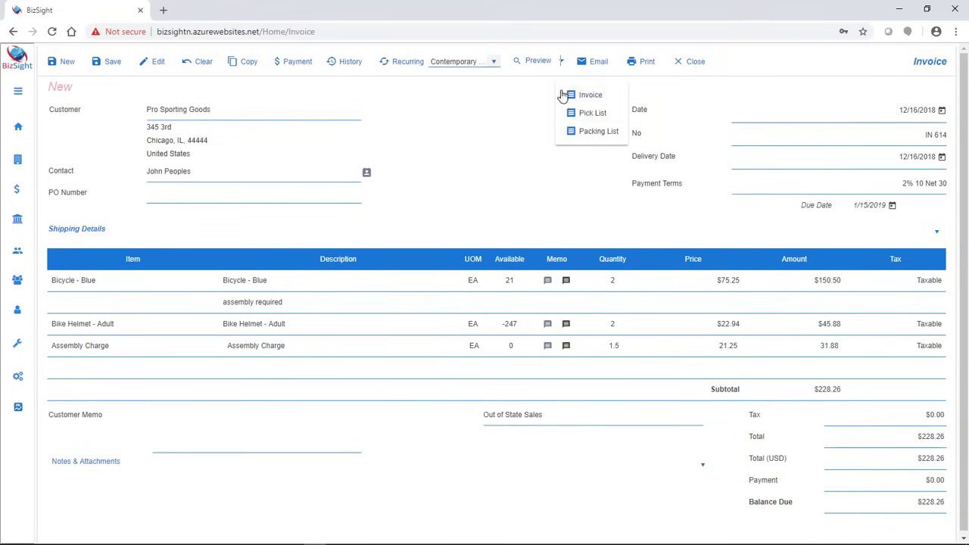
{"action": "left_click", "coordinate": [496, 68]}
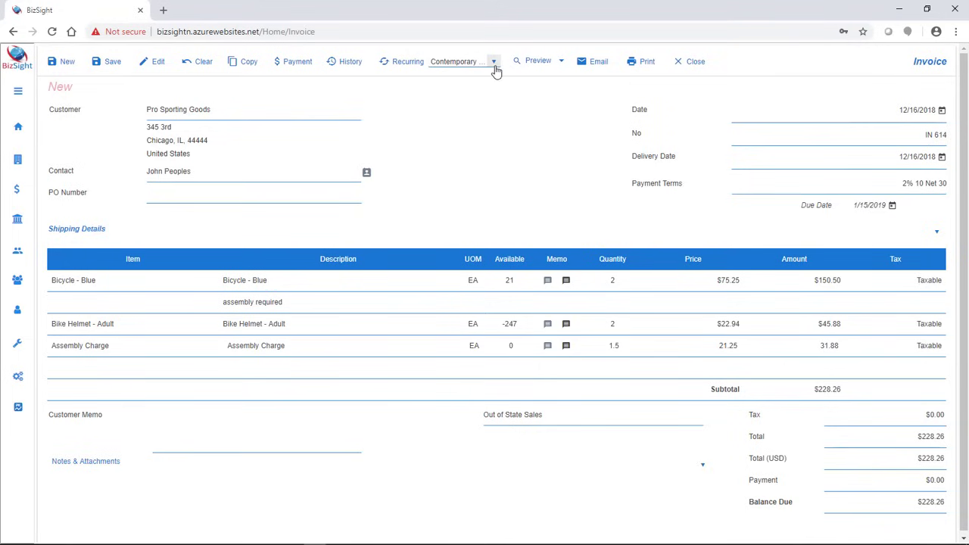
{"action": "left_click", "coordinate": [496, 68]}
{"action": "left_click", "coordinate": [477, 113]}
{"action": "left_click", "coordinate": [521, 64]}
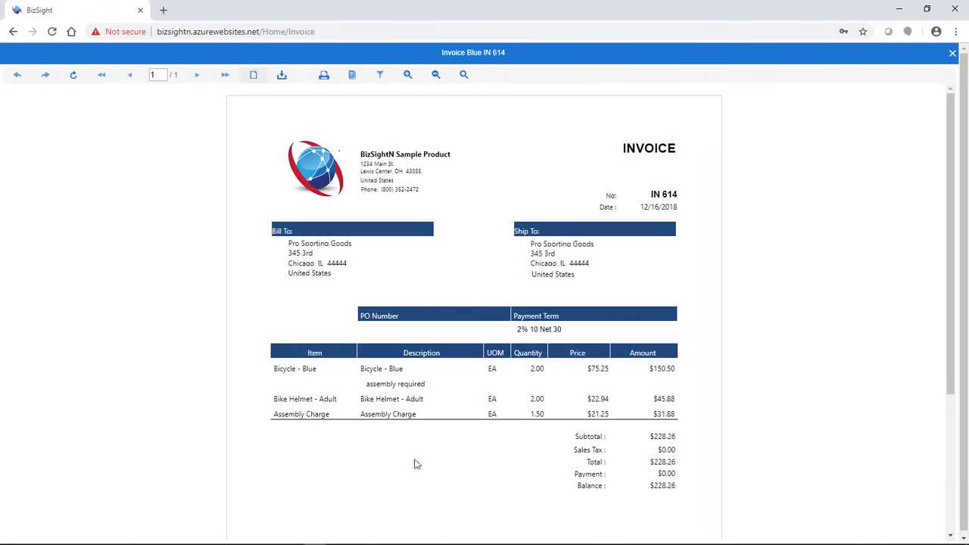
{"action": "left_click", "coordinate": [953, 56]}
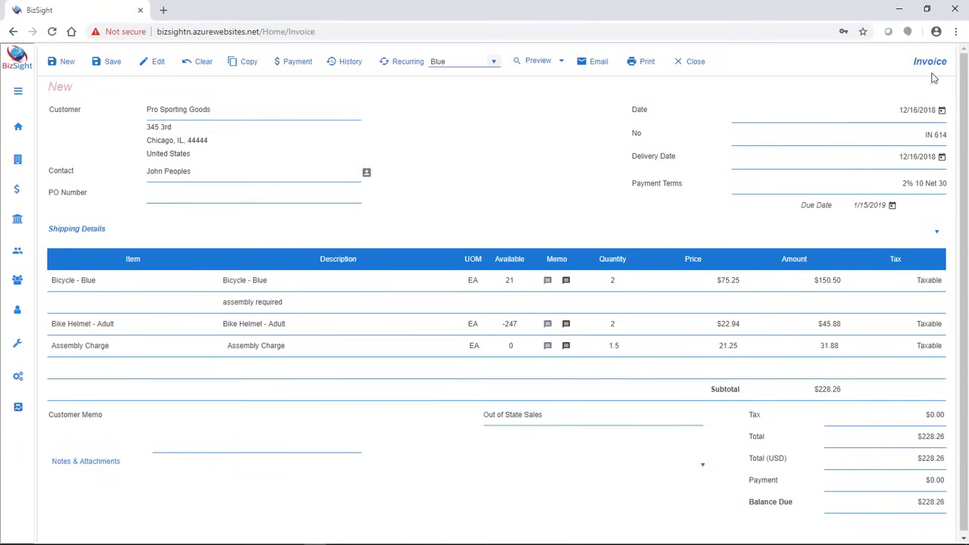
{"action": "left_click", "coordinate": [701, 69]}
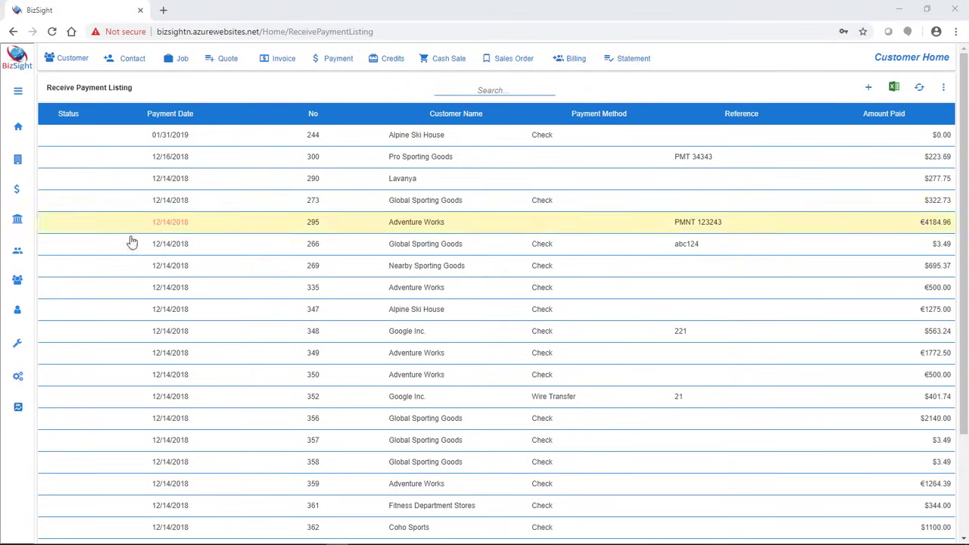
Open the Pro Sporting Goods record from the second page of the customer list
{"action": "mouse_move", "coordinate": [21, 289]}
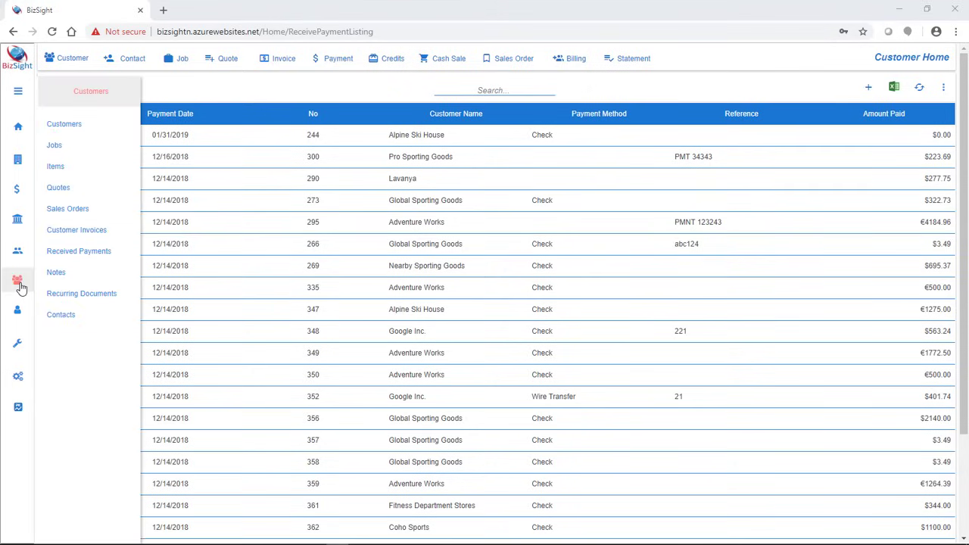
{"action": "left_click", "coordinate": [73, 125]}
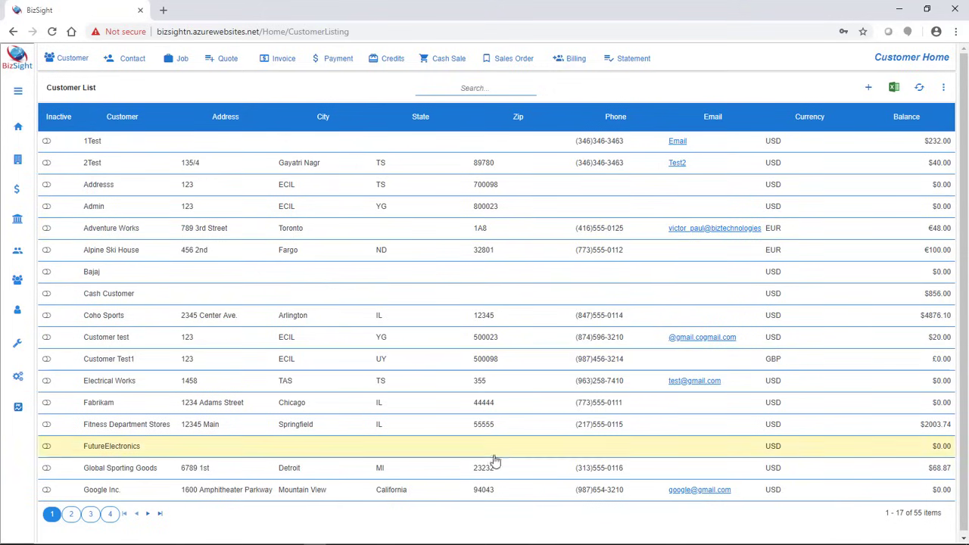
{"action": "left_click", "coordinate": [72, 515]}
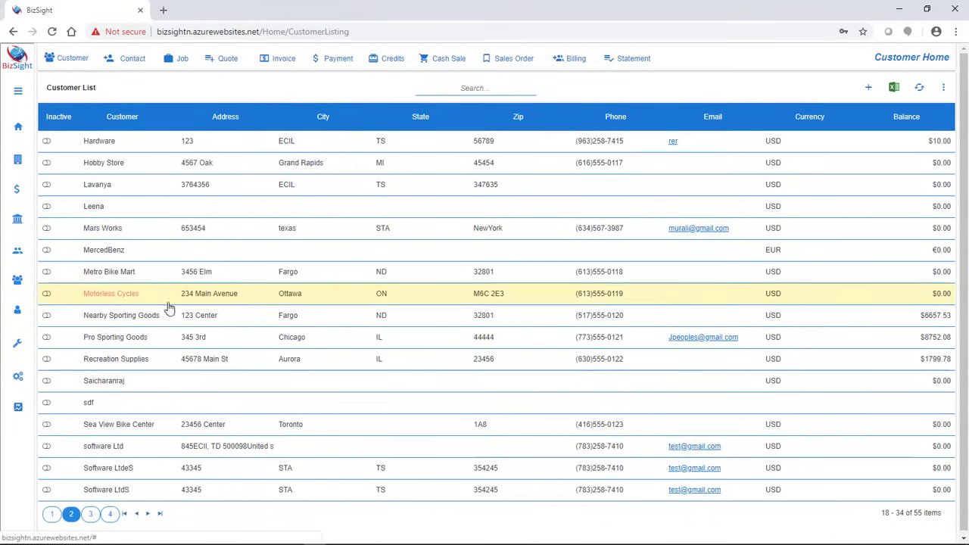
{"action": "left_click", "coordinate": [174, 342]}
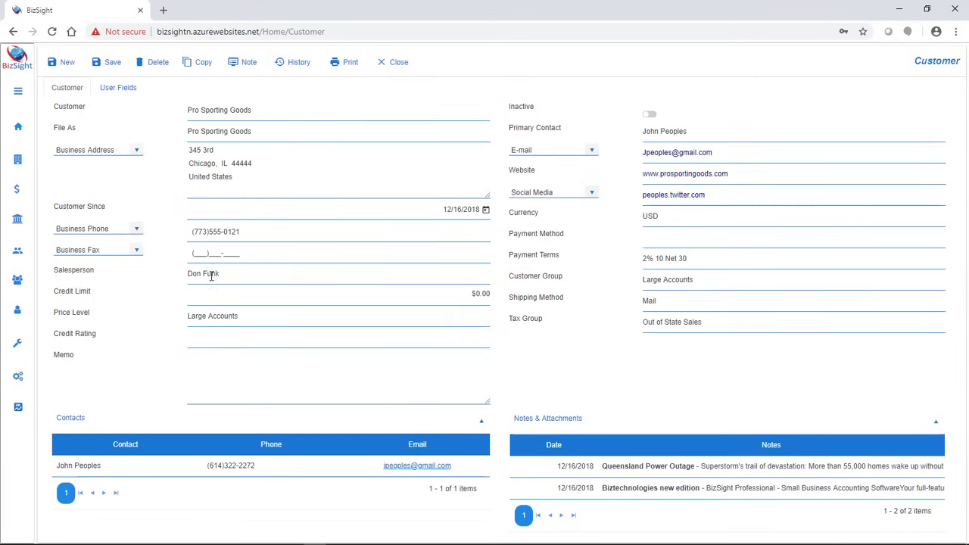
Review the phone, e-mail and social media type options on the Pro Sporting Goods customer record
{"action": "left_click", "coordinate": [136, 230]}
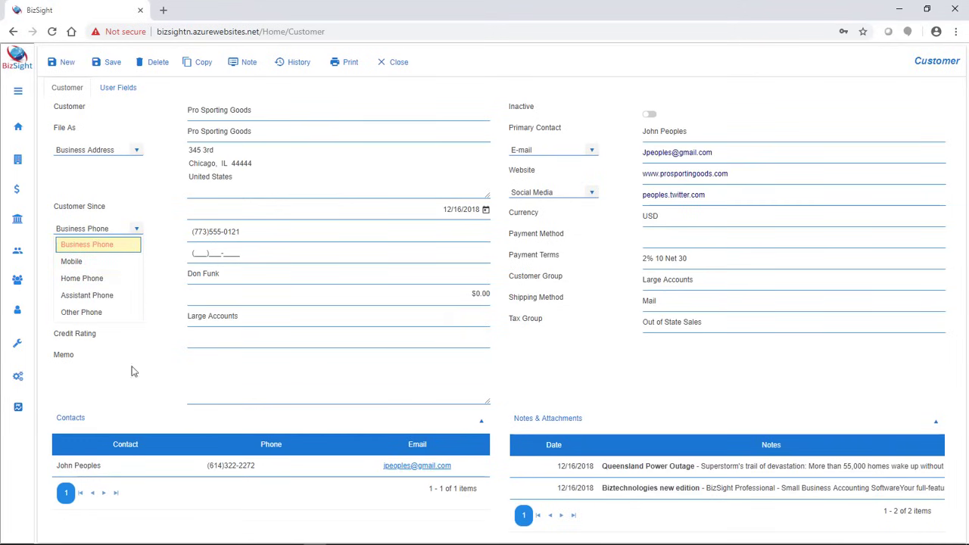
{"action": "left_click", "coordinate": [592, 152]}
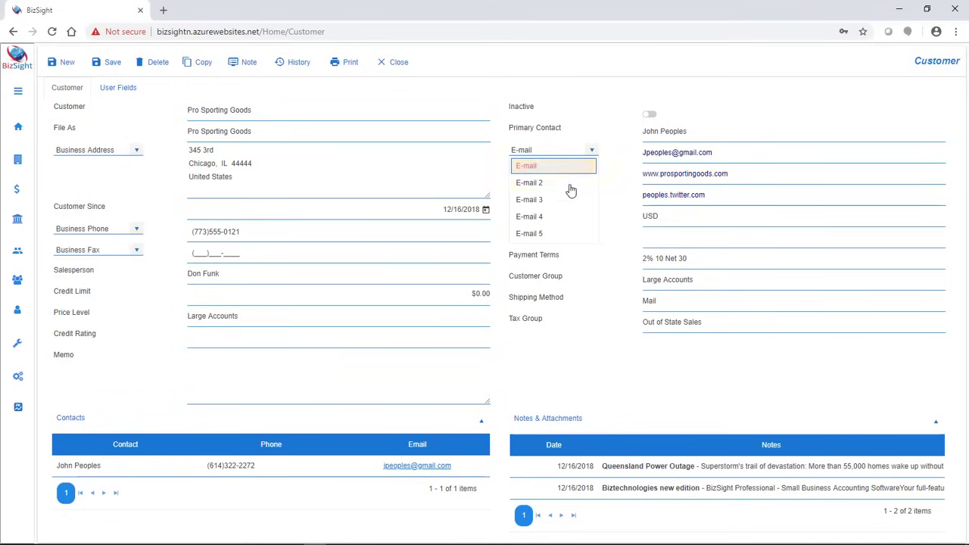
{"action": "left_click", "coordinate": [632, 337]}
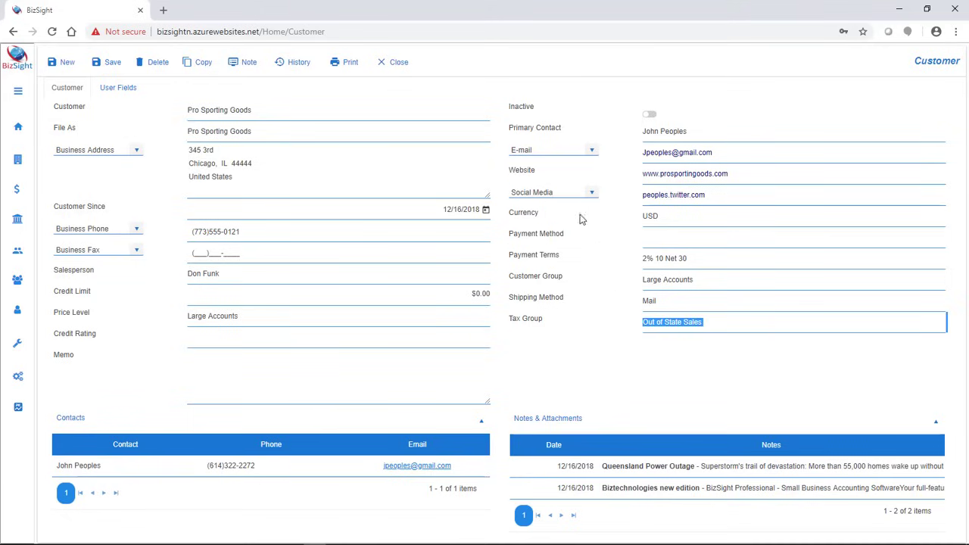
{"action": "left_click", "coordinate": [591, 193]}
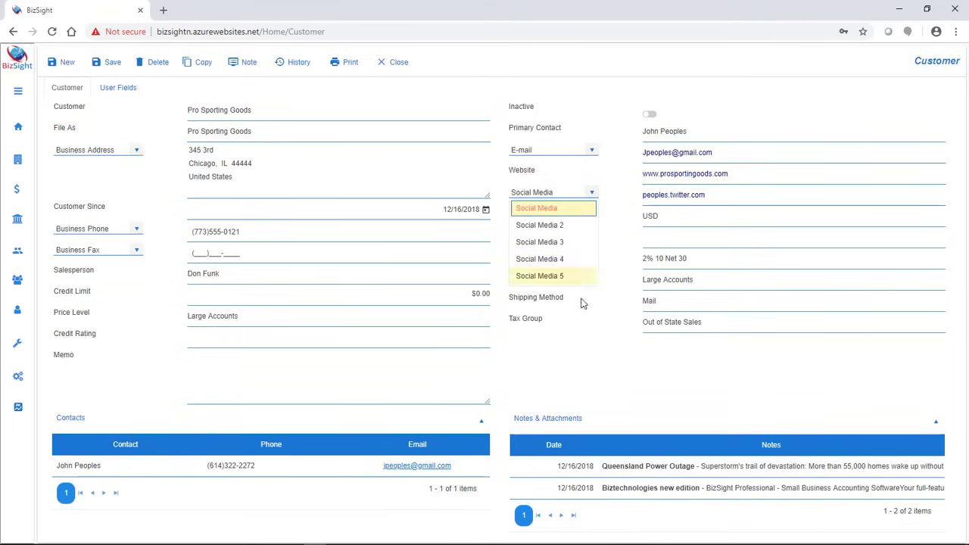
{"action": "left_click", "coordinate": [595, 361]}
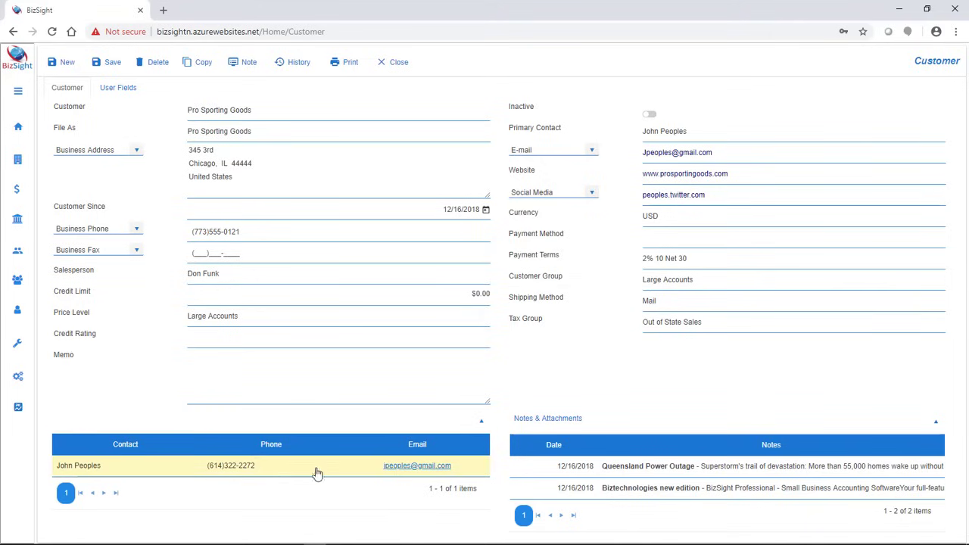
Open the customer's contact record, review its notes and attachments, and close it
{"action": "left_click", "coordinate": [115, 465]}
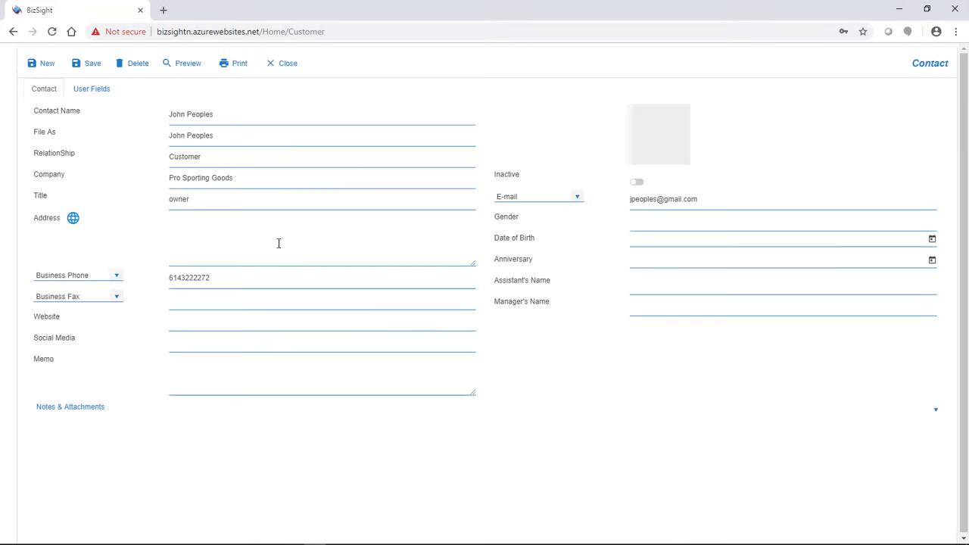
{"action": "left_click", "coordinate": [70, 412]}
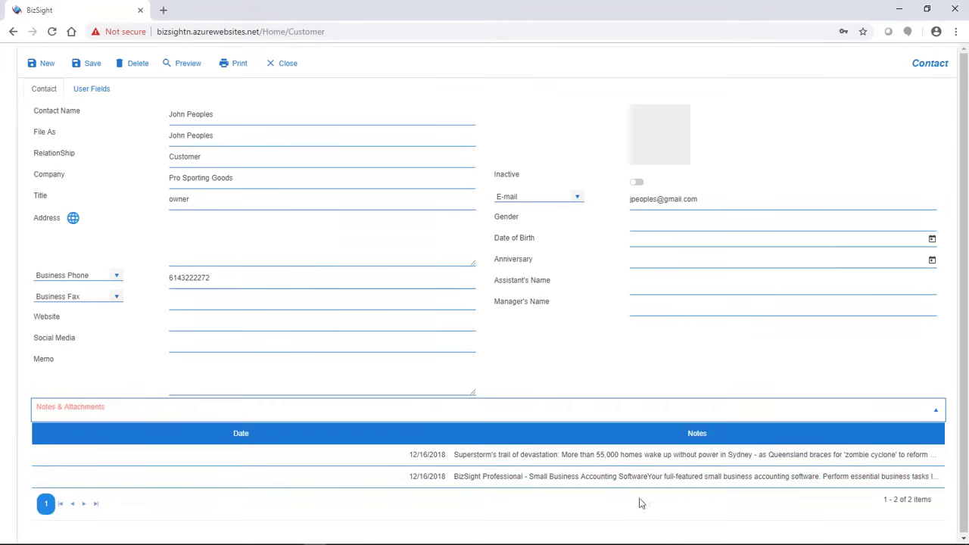
{"action": "left_click", "coordinate": [291, 71]}
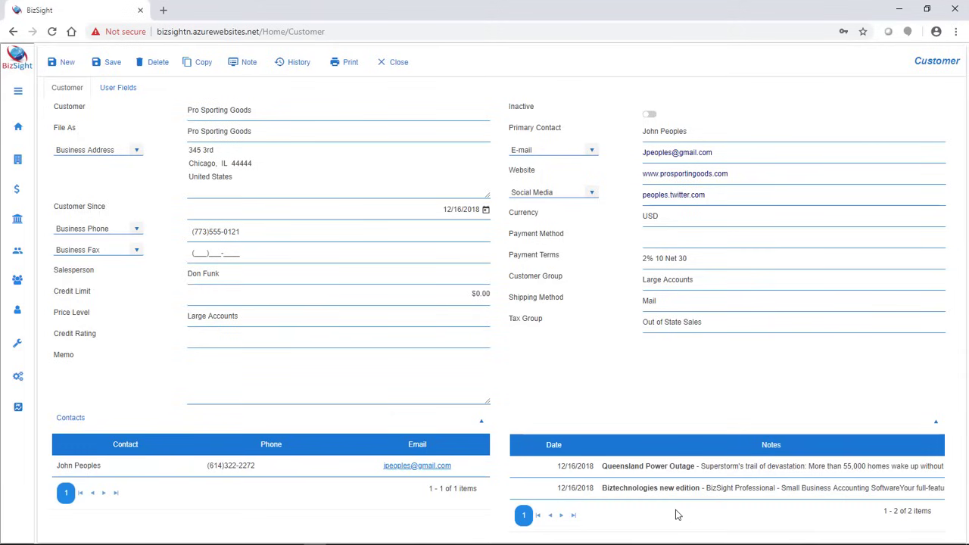
Open the customer's Queensland Power Outage note, read through its text and images, and close it
{"action": "double_click", "coordinate": [594, 466]}
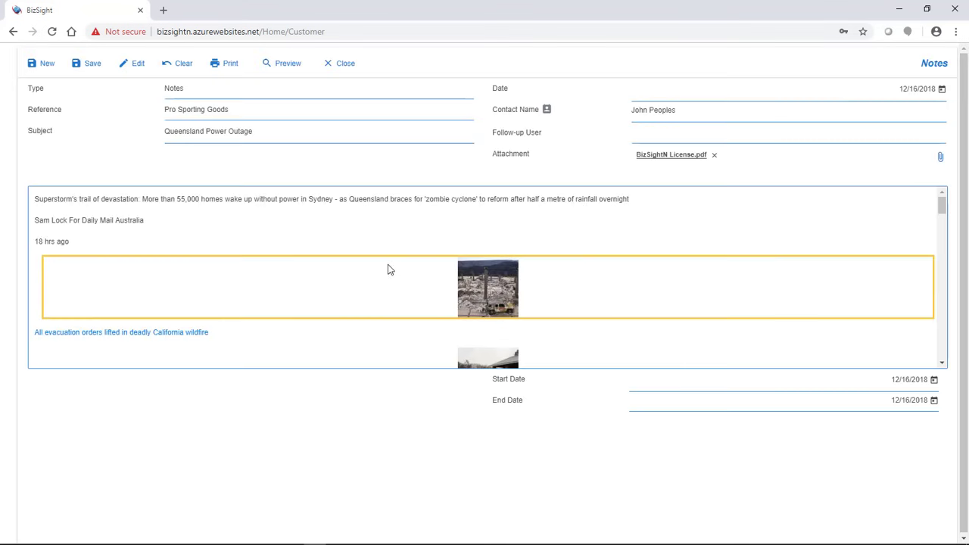
{"action": "scroll", "coordinate": [384, 289], "scroll_direction": "down", "scroll_amount": 5}
{"action": "scroll", "coordinate": [384, 288], "scroll_direction": "down", "scroll_amount": 6}
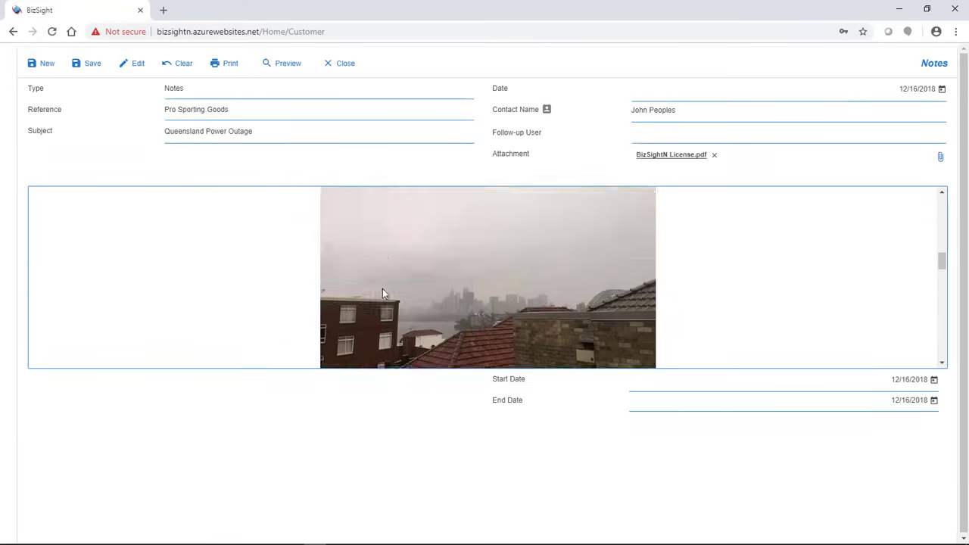
{"action": "scroll", "coordinate": [381, 289], "scroll_direction": "down", "scroll_amount": 3}
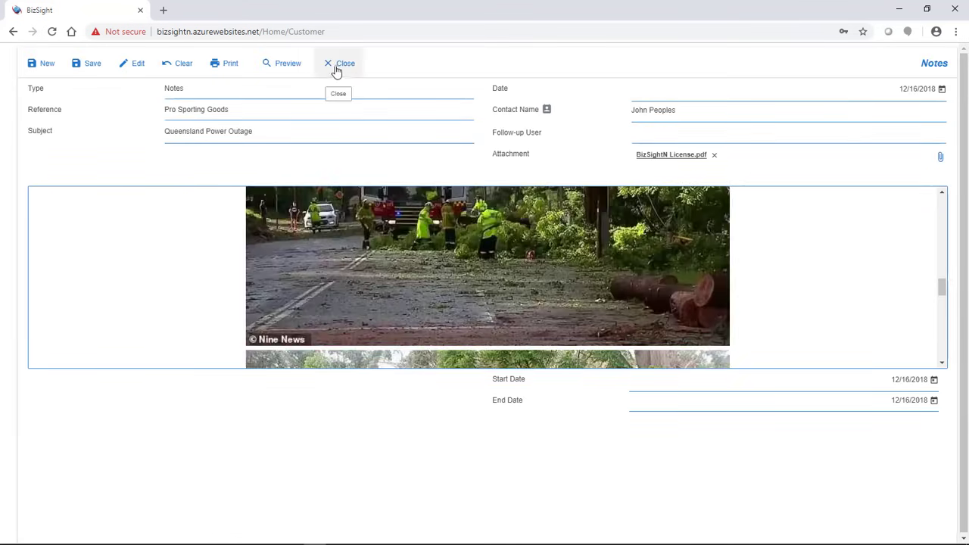
{"action": "left_click", "coordinate": [339, 64]}
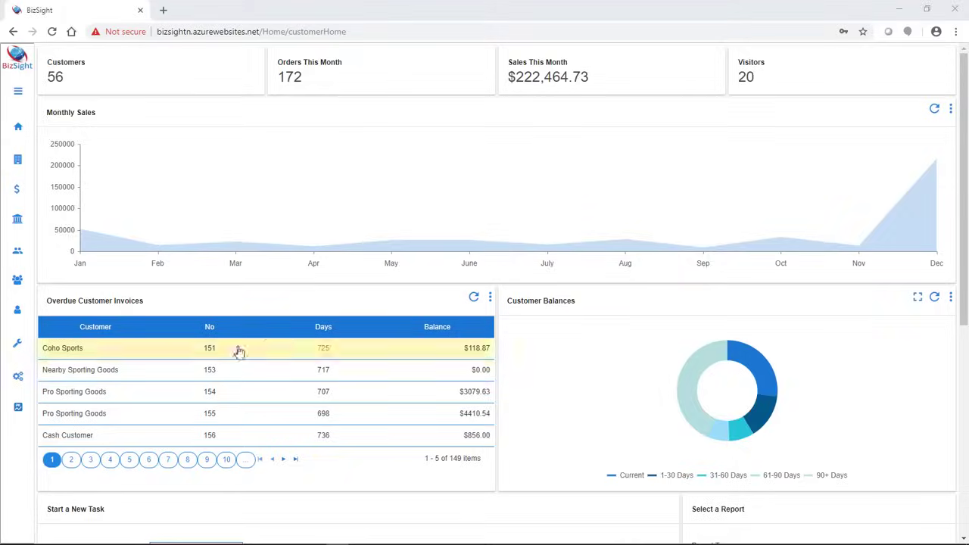
{"action": "mouse_move", "coordinate": [20, 282]}
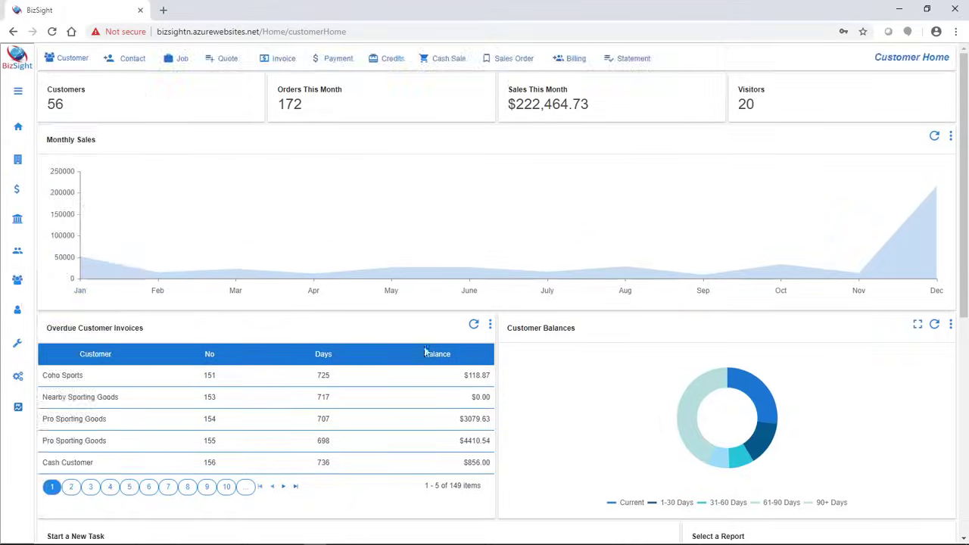
Display the Sales by Customer Summary report from the customer home page, review it, and close it
{"action": "scroll", "coordinate": [787, 378], "scroll_direction": "down", "scroll_amount": 3}
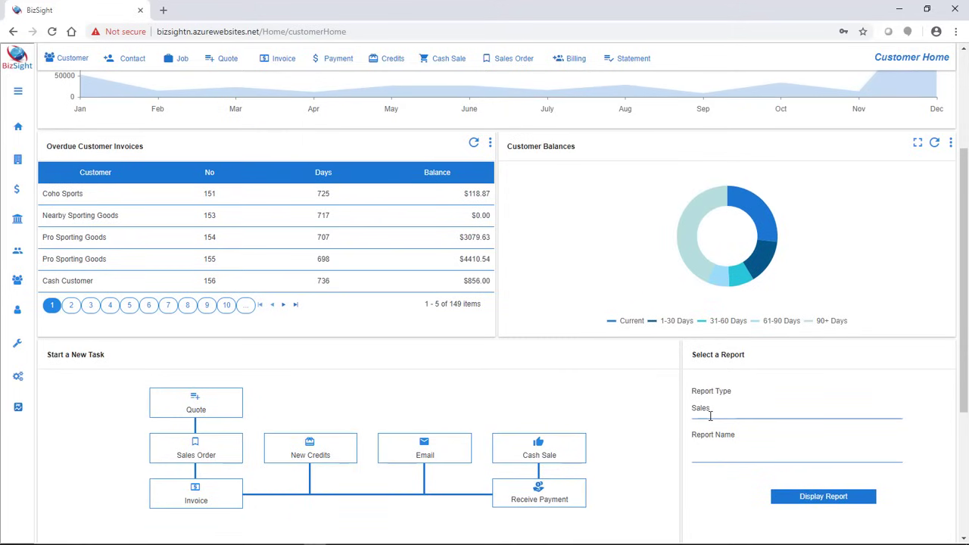
{"action": "left_click", "coordinate": [713, 450]}
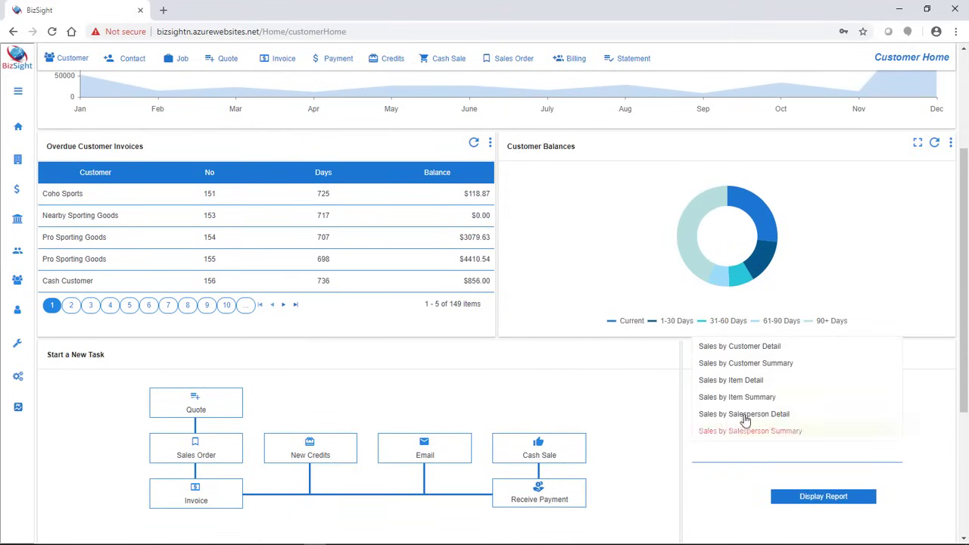
{"action": "left_click", "coordinate": [753, 368]}
{"action": "left_click", "coordinate": [818, 498]}
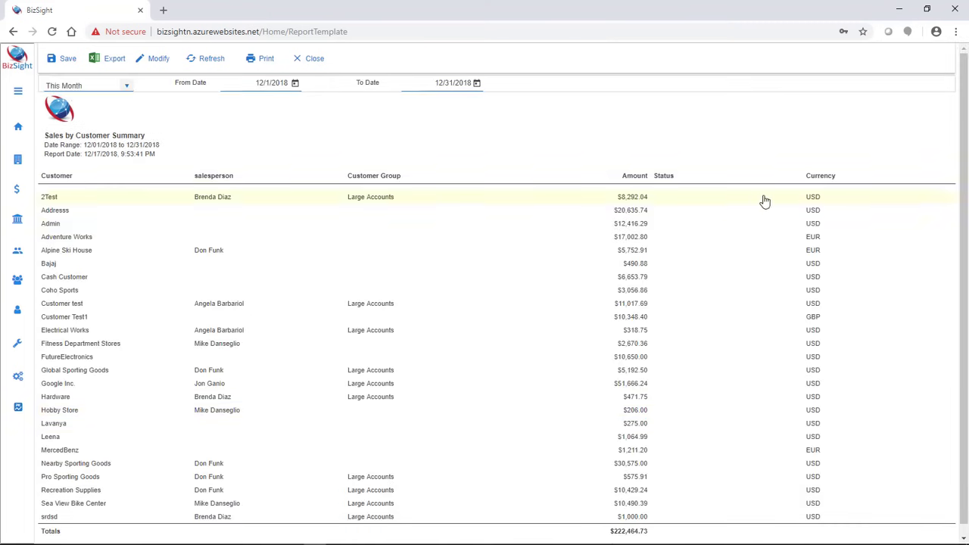
{"action": "left_click", "coordinate": [320, 67]}
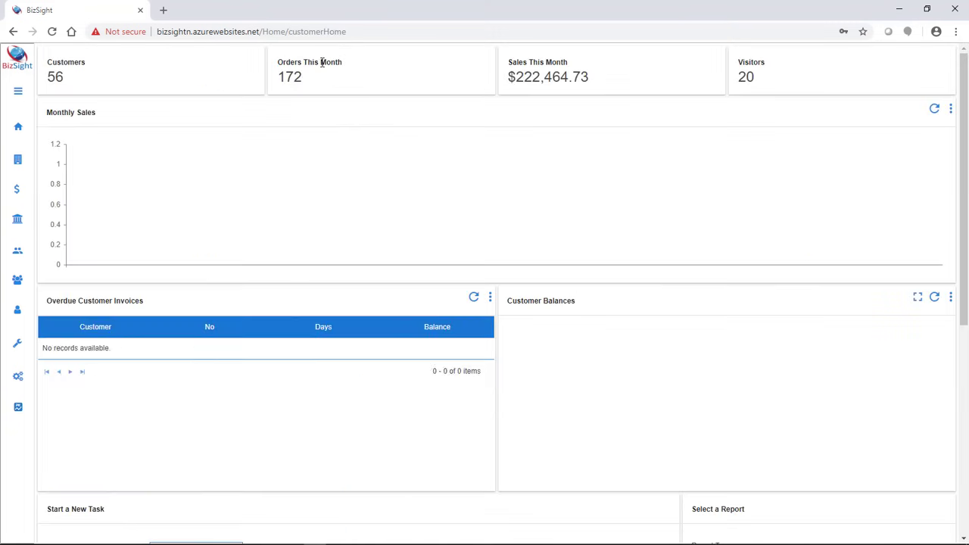
Display the Sales by Customer Detail report, look through its transaction lines, and close it
{"action": "scroll", "coordinate": [746, 473], "scroll_direction": "down", "scroll_amount": 3}
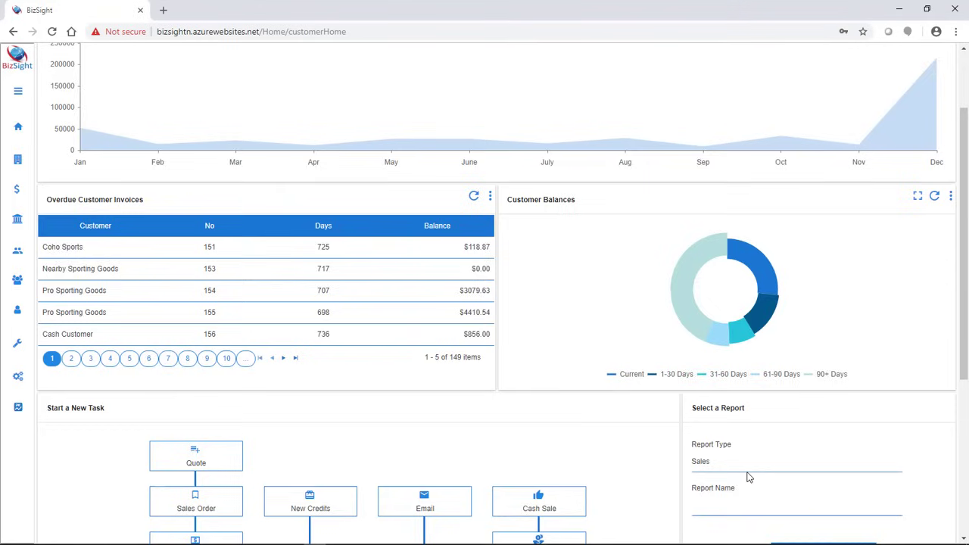
{"action": "left_click", "coordinate": [731, 479]}
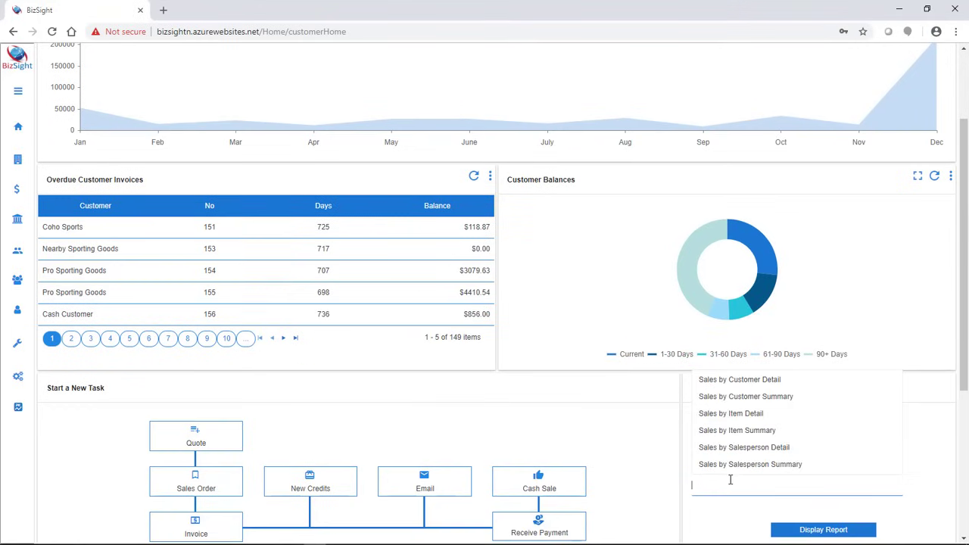
{"action": "left_click", "coordinate": [754, 387]}
{"action": "left_click", "coordinate": [809, 532]}
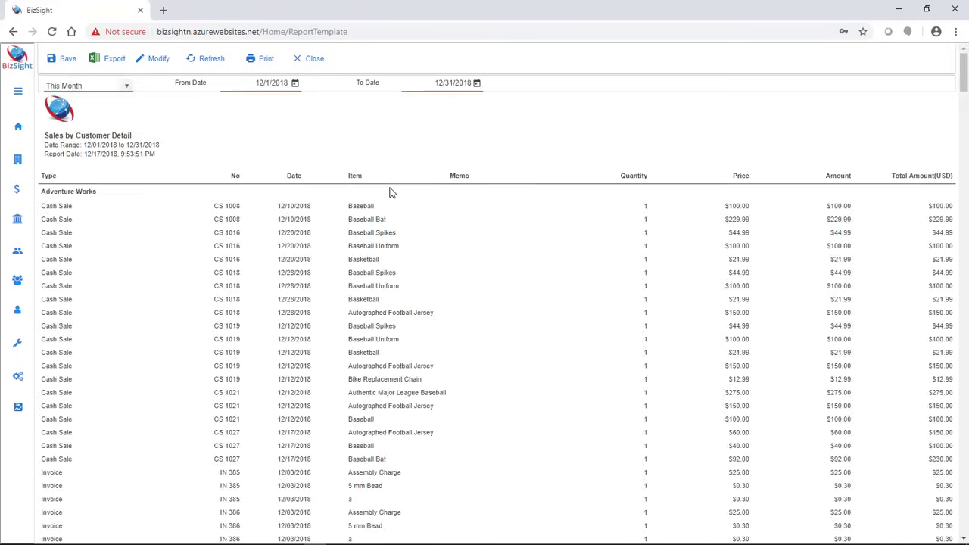
{"action": "scroll", "coordinate": [726, 238], "scroll_direction": "down", "scroll_amount": 2}
{"action": "scroll", "coordinate": [720, 242], "scroll_direction": "up", "scroll_amount": 2}
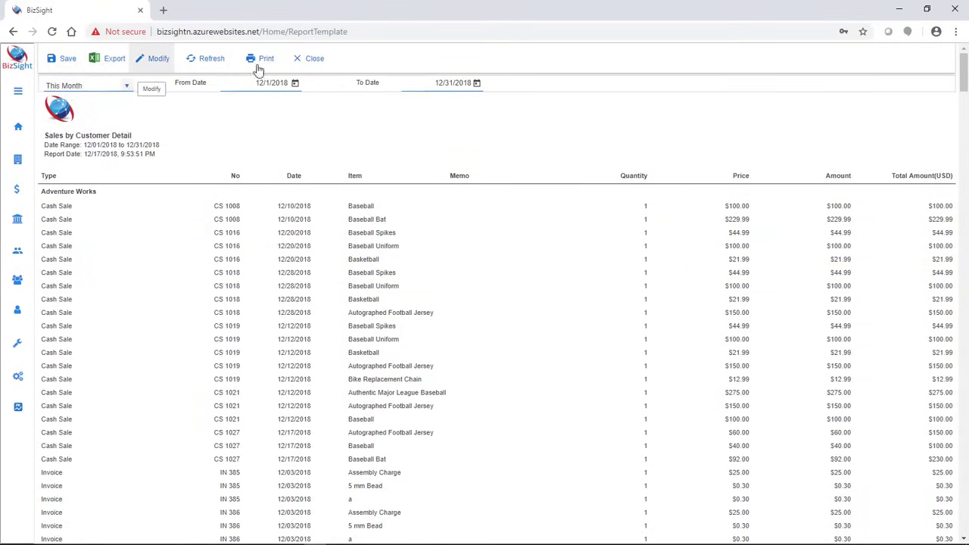
{"action": "left_click", "coordinate": [307, 63]}
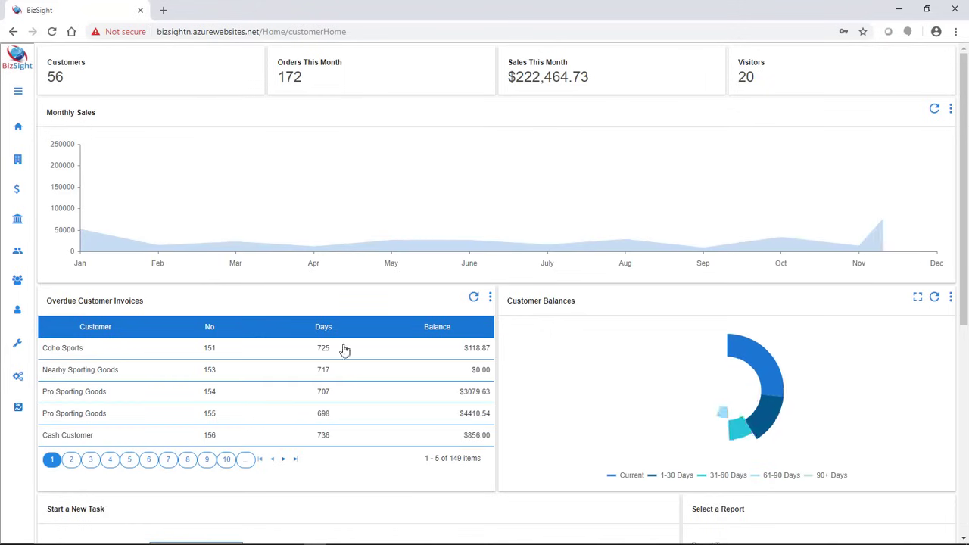
Select the Company and Financial report type and display its Profit and Loss report
{"action": "scroll", "coordinate": [749, 443], "scroll_direction": "down", "scroll_amount": 2}
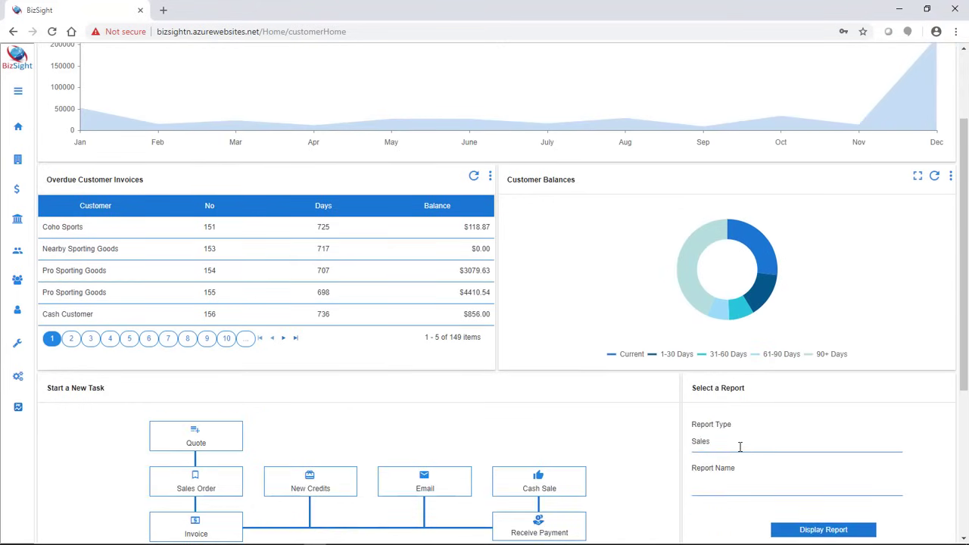
{"action": "left_click", "coordinate": [739, 447]}
{"action": "left_click", "coordinate": [741, 334]}
{"action": "scroll", "coordinate": [751, 409], "scroll_direction": "down", "scroll_amount": 2}
{"action": "left_click", "coordinate": [723, 363]}
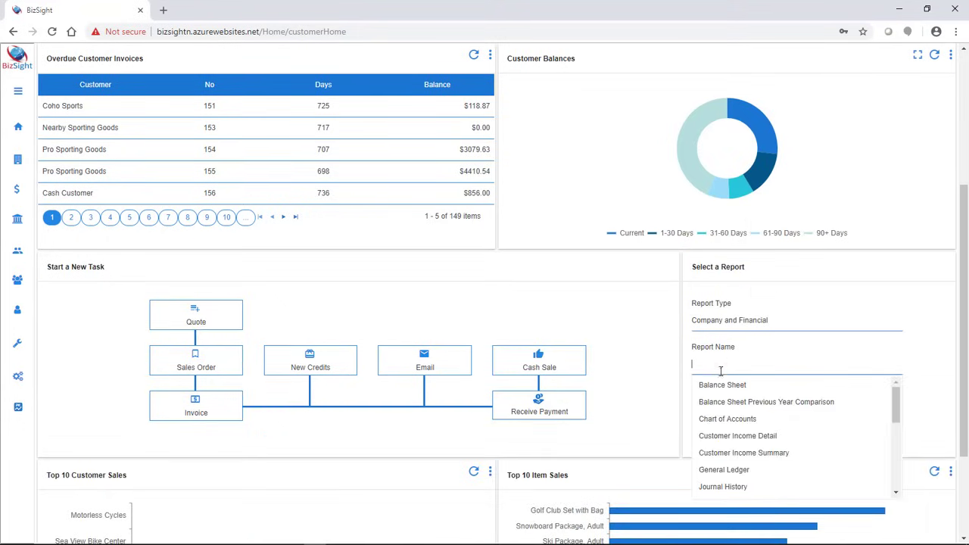
{"action": "scroll", "coordinate": [727, 381], "scroll_direction": "down", "scroll_amount": 1}
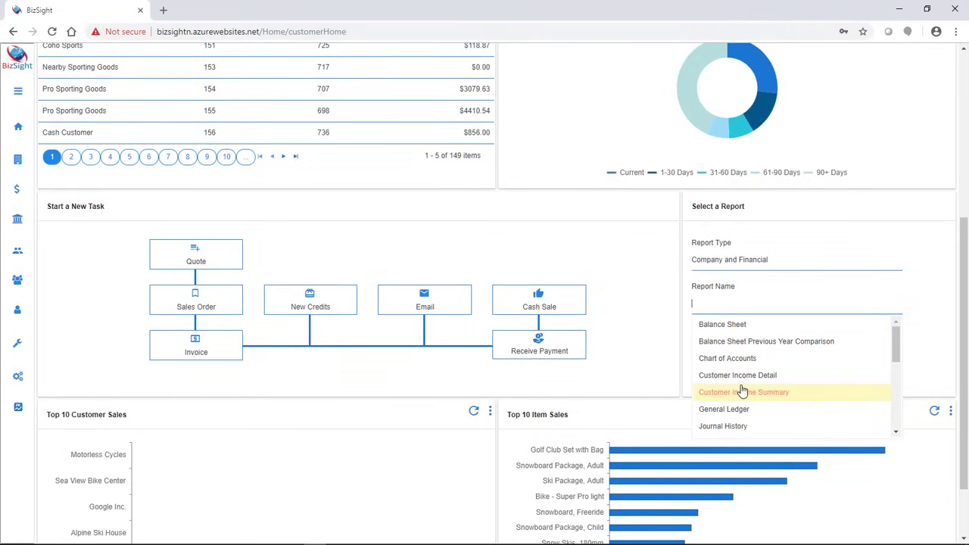
{"action": "scroll", "coordinate": [740, 390], "scroll_direction": "down", "scroll_amount": 3}
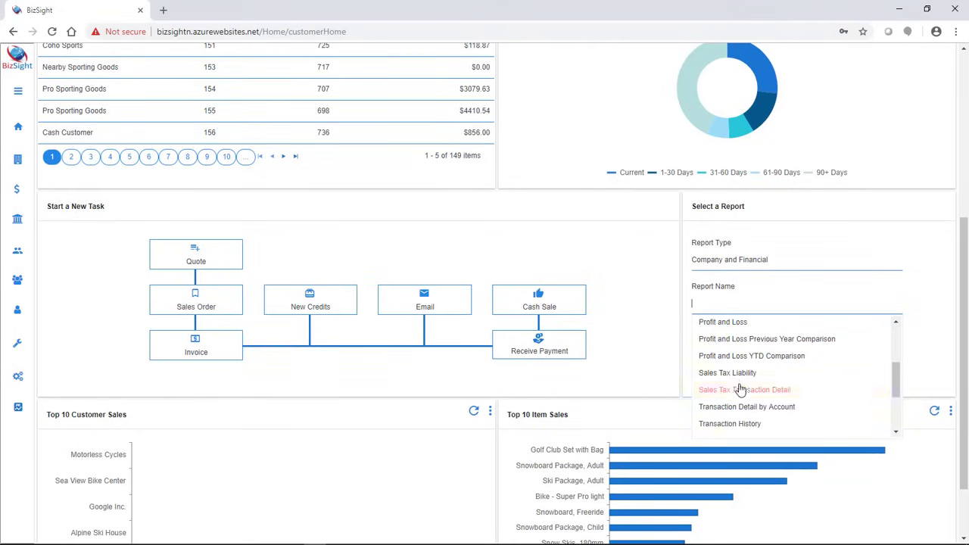
{"action": "left_click", "coordinate": [739, 327]}
{"action": "left_click", "coordinate": [800, 348]}
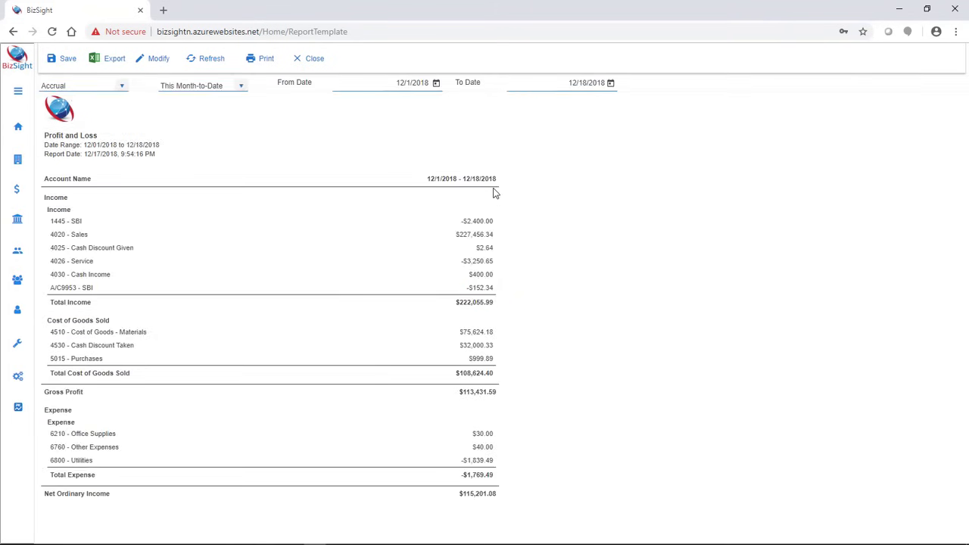
Modify the Profit and Loss report's columns to add a Year to Date comparison
{"action": "left_click", "coordinate": [155, 60]}
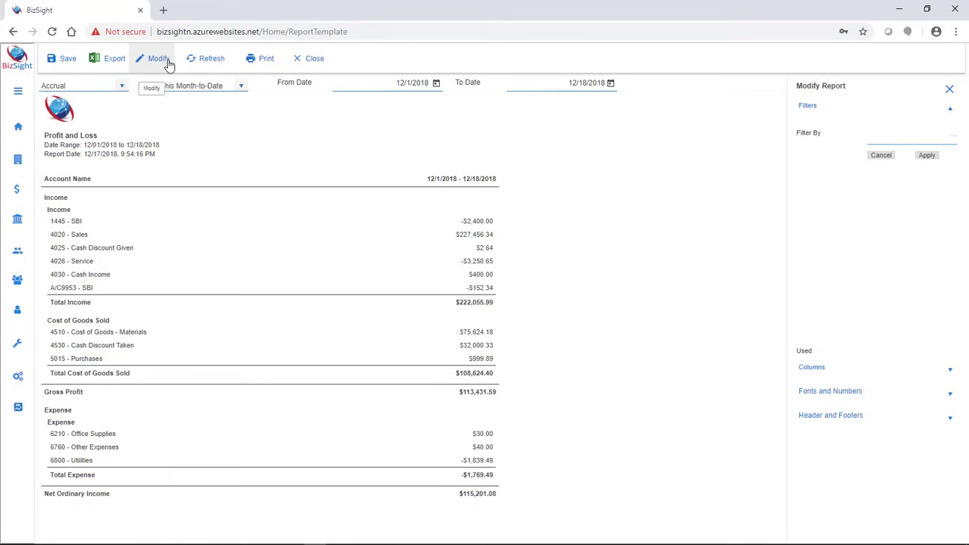
{"action": "left_click", "coordinate": [912, 370]}
{"action": "scroll", "coordinate": [878, 345], "scroll_direction": "down", "scroll_amount": 2}
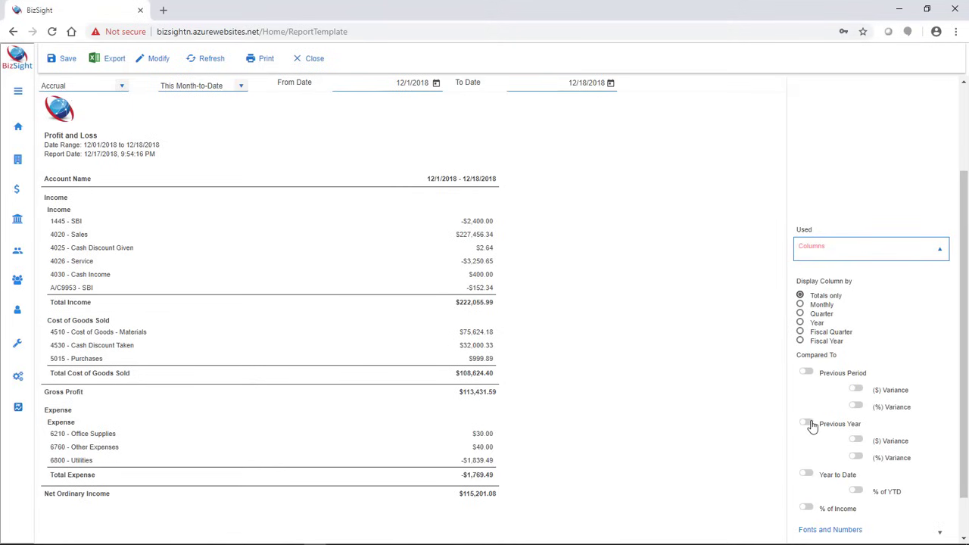
{"action": "left_click", "coordinate": [807, 474]}
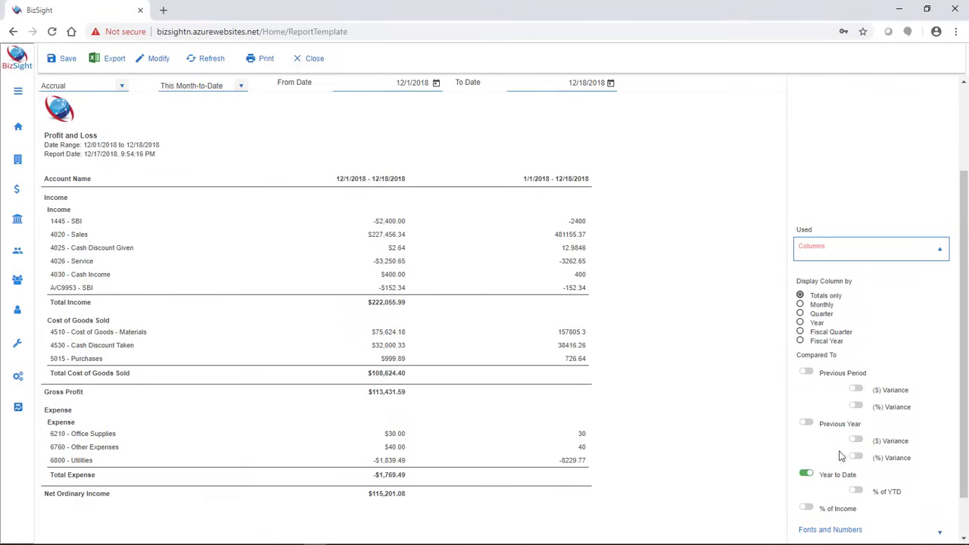